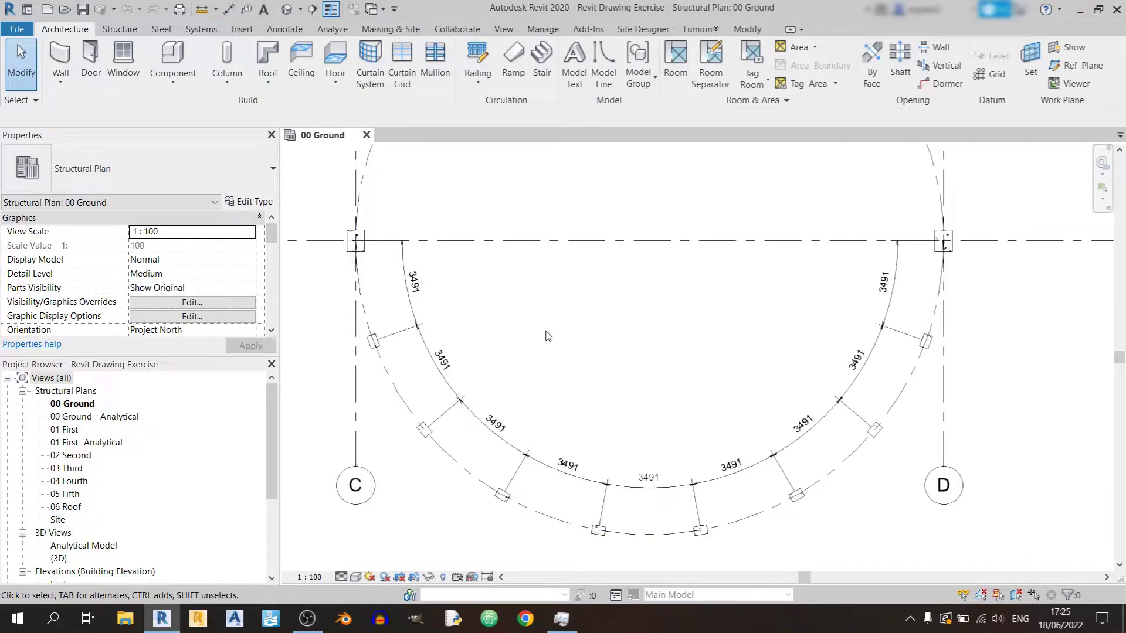
- Delete the concrete column standing at grid D on the 00 Ground plan
scroll(568, 354, down, 2)
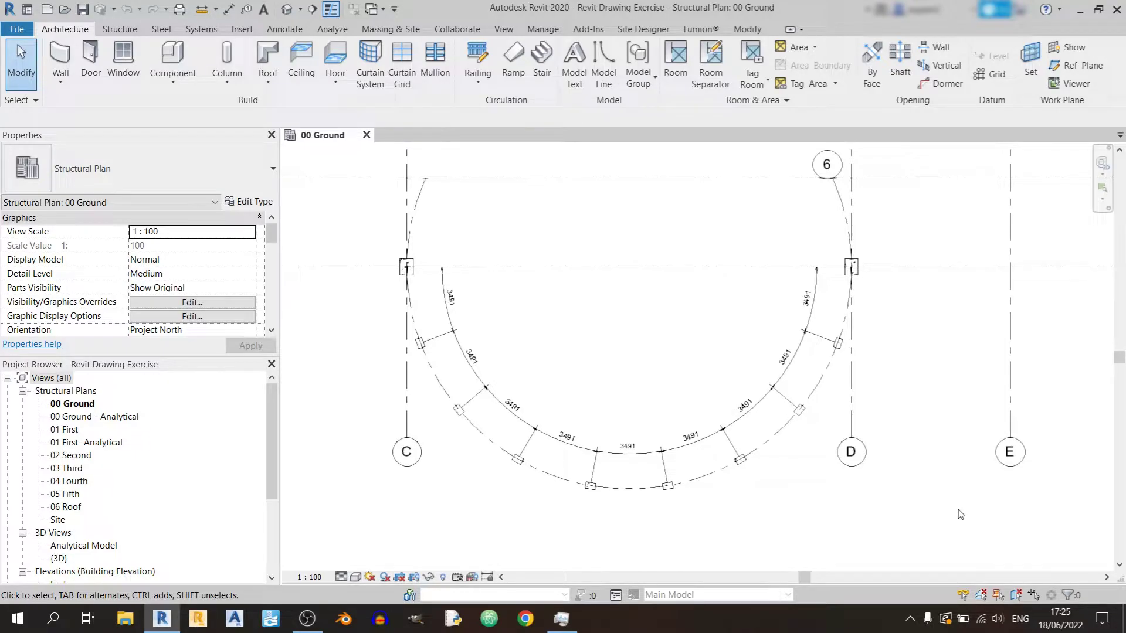
scroll(960, 514, down, 5)
middle_drag(786, 170, 744, 319)
scroll(744, 319, up, 3)
scroll(744, 319, up, 2)
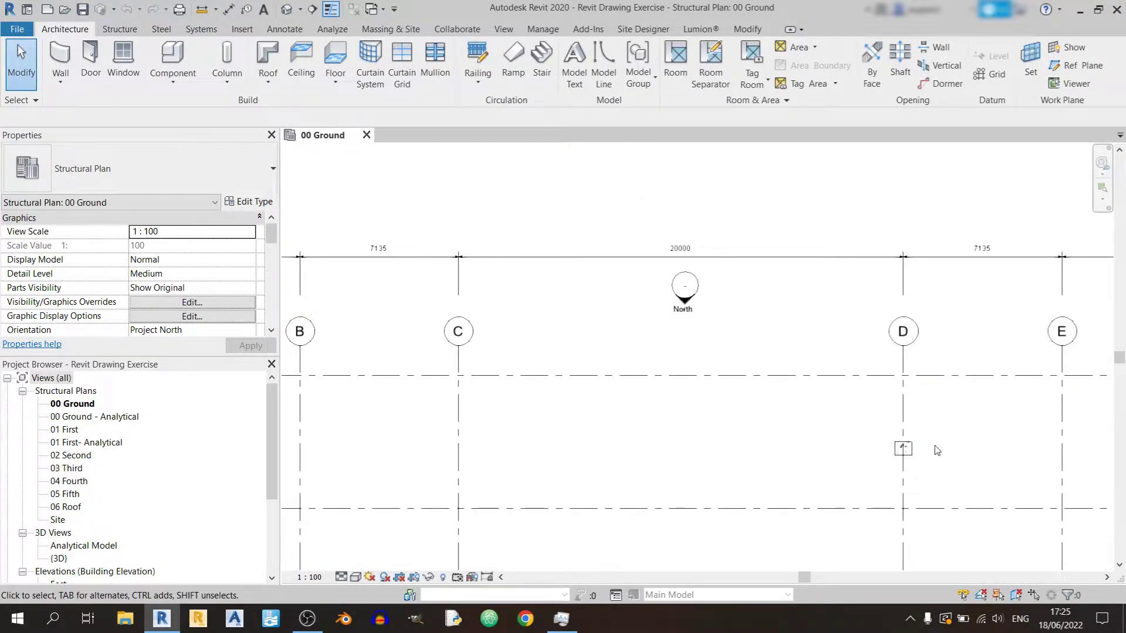
click(918, 456)
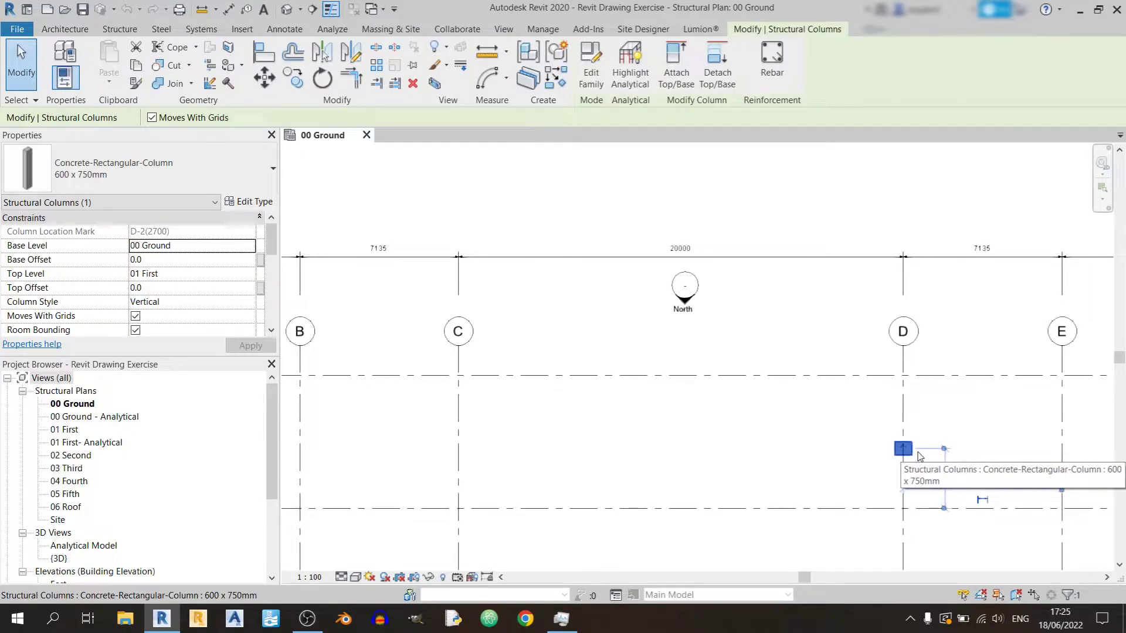
key(Delete)
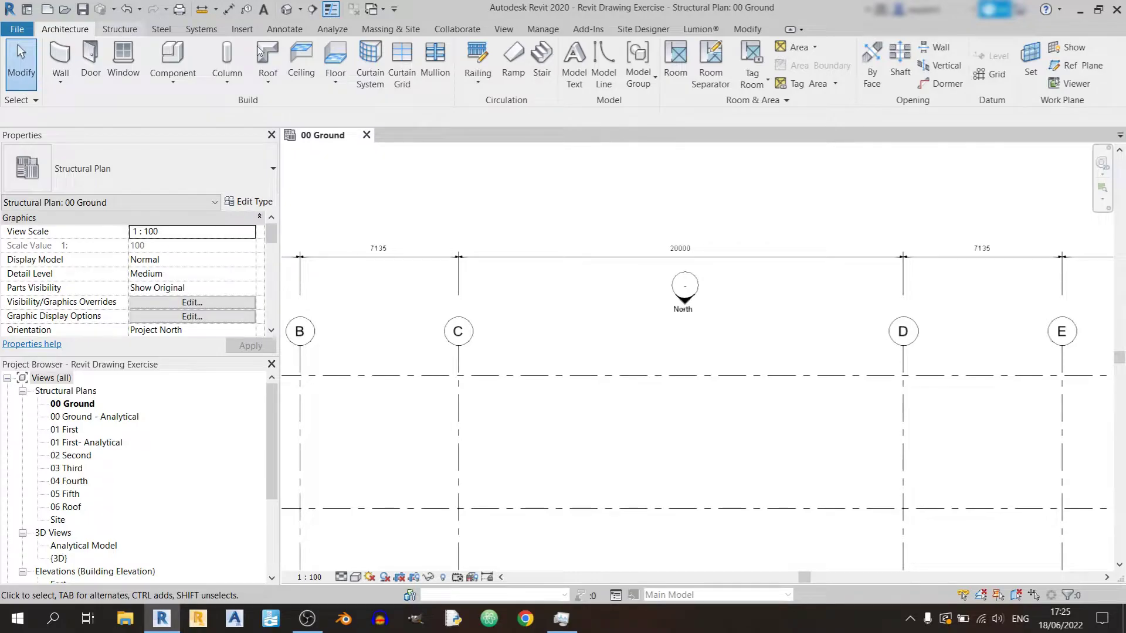
scroll(337, 58, down, 1)
- Draw arc grid 7 from C/1 to D/1 with a 10000 radius
click(1012, 86)
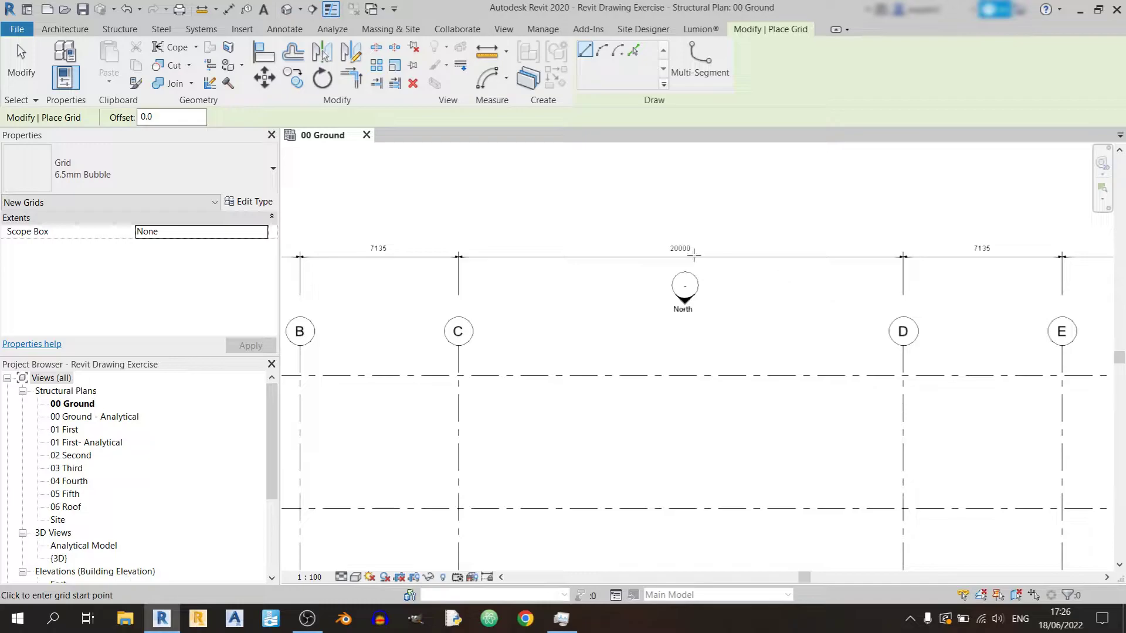
click(604, 51)
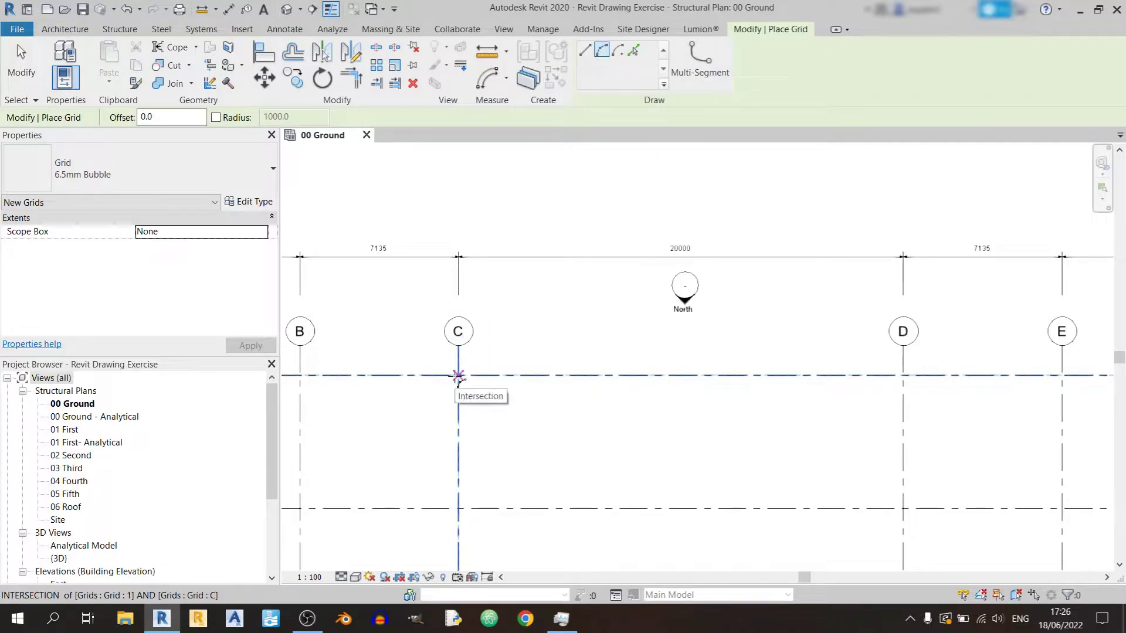
scroll(458, 377, down, 3)
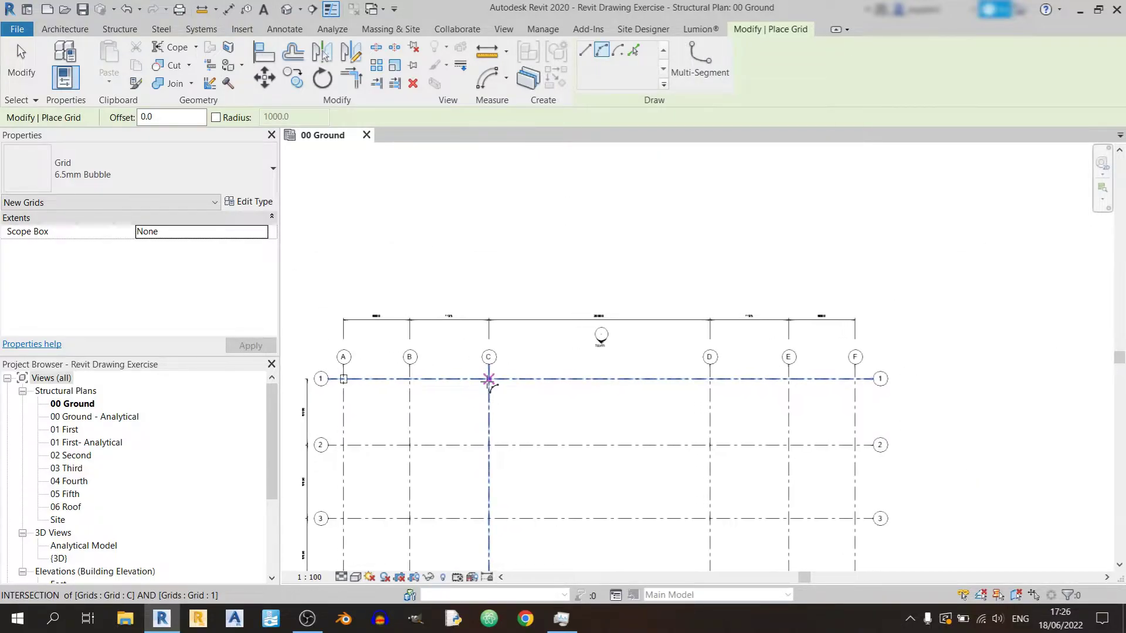
click(489, 378)
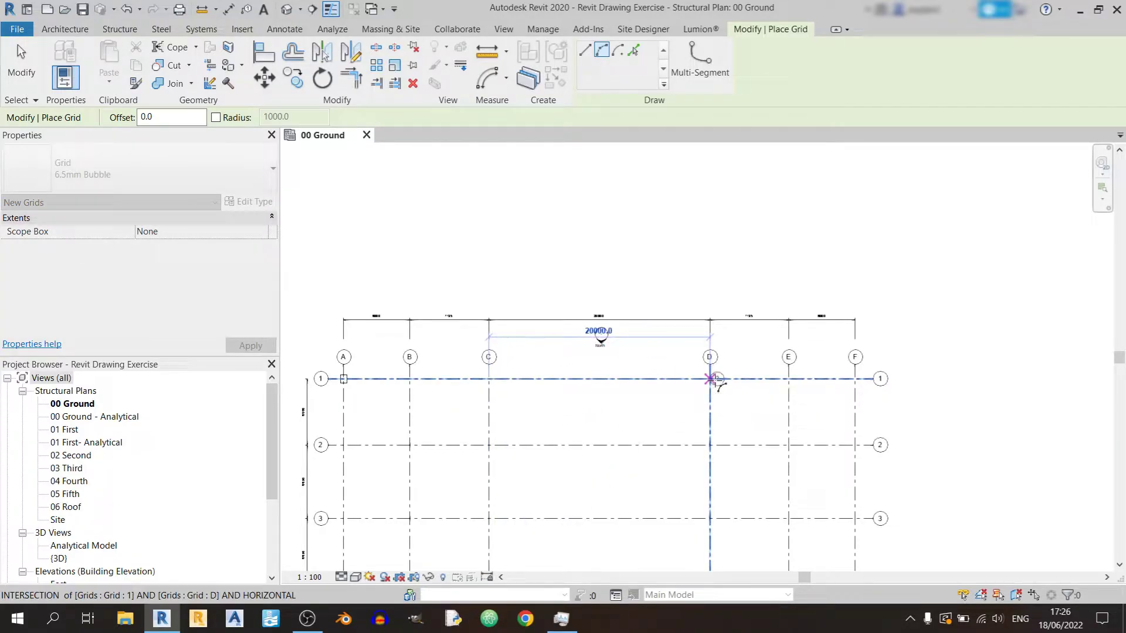
click(710, 379)
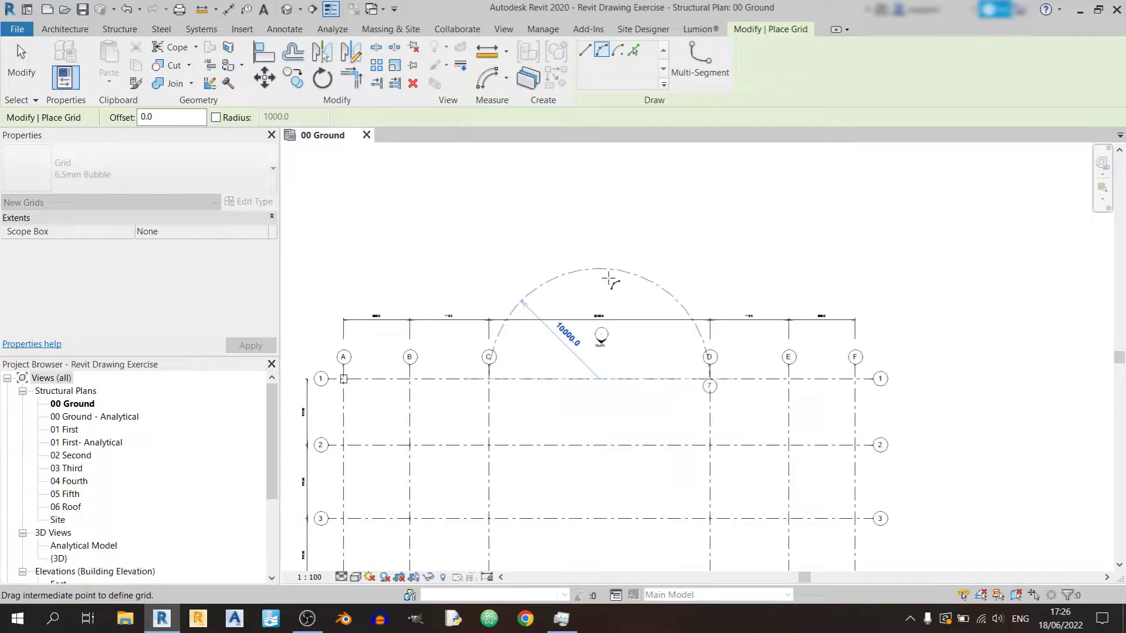
click(609, 279)
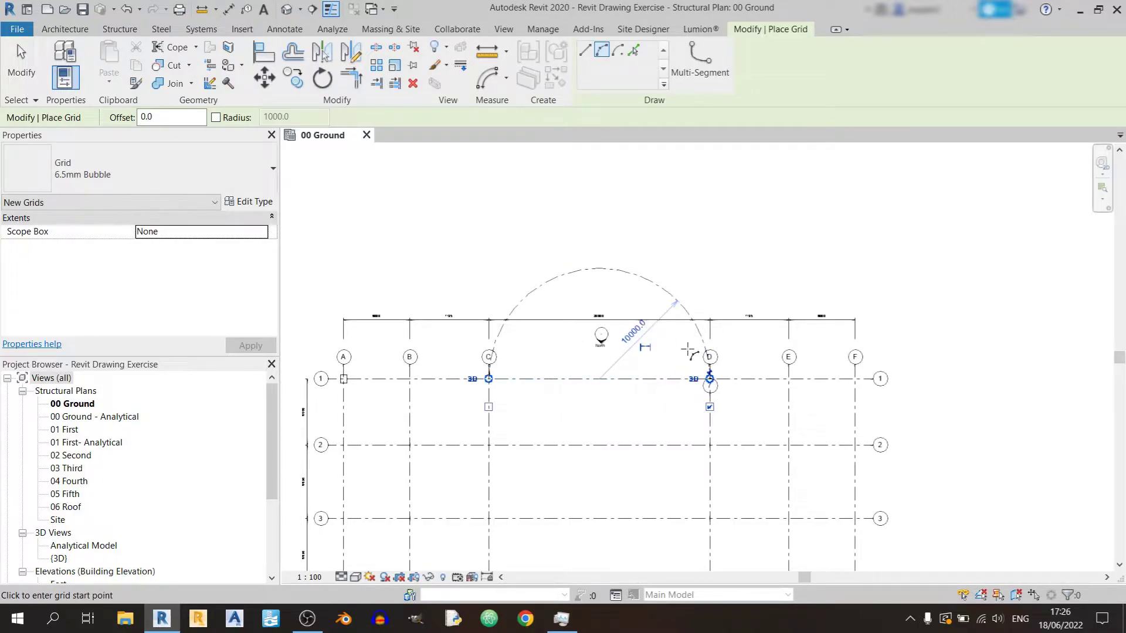
key(Escape)
key(Escape)
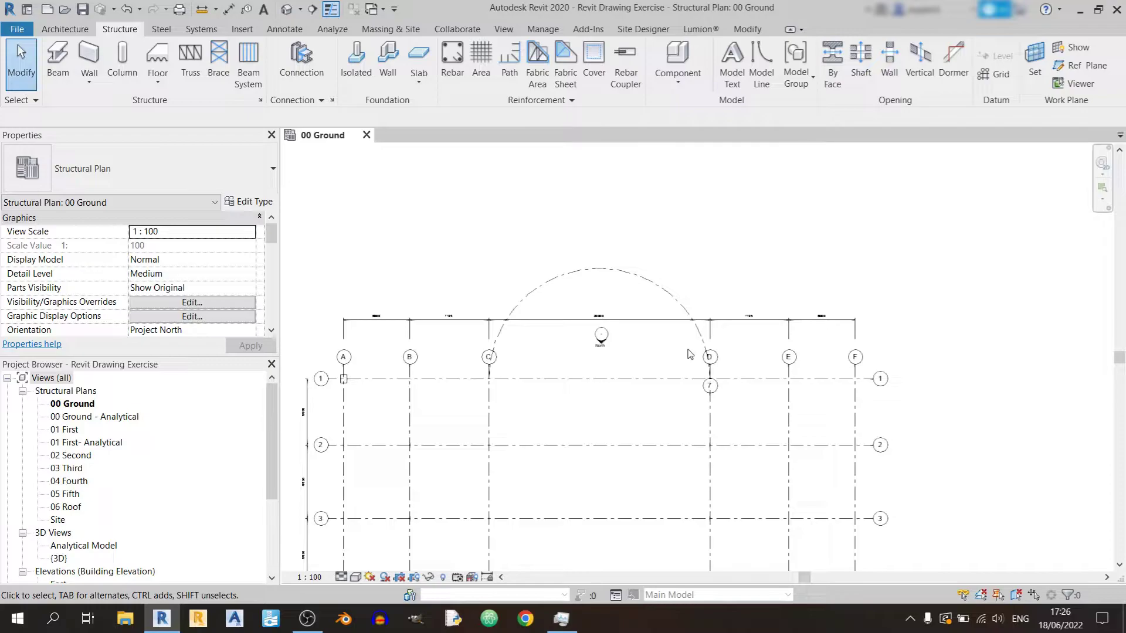
- Drag both ends of arc grid 7 down below grid 1
click(676, 327)
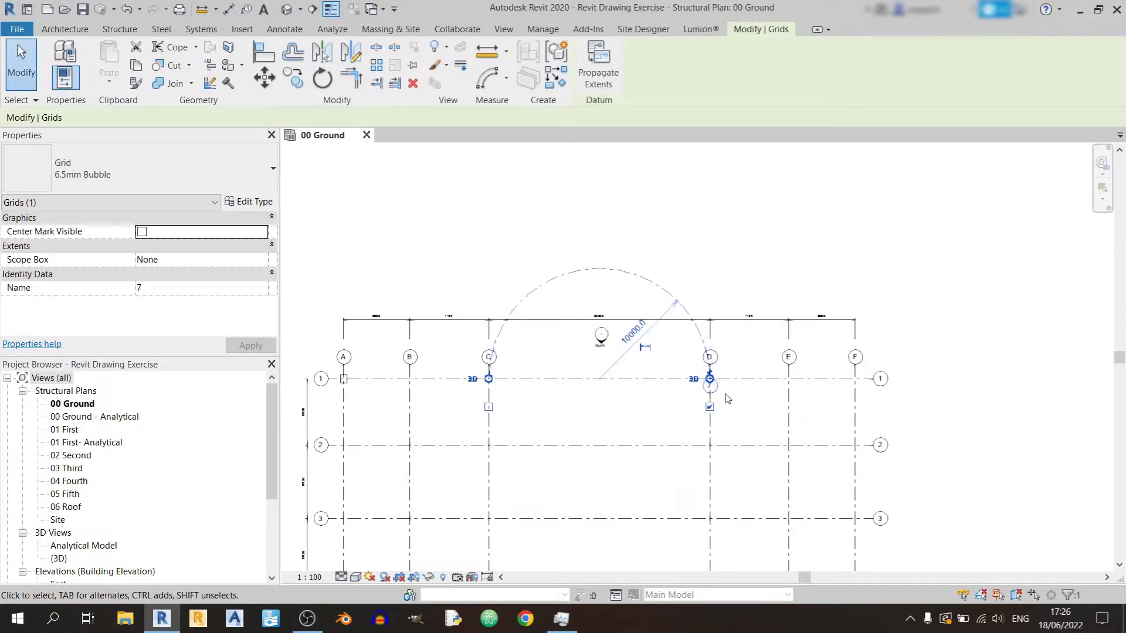
scroll(713, 399, up, 3)
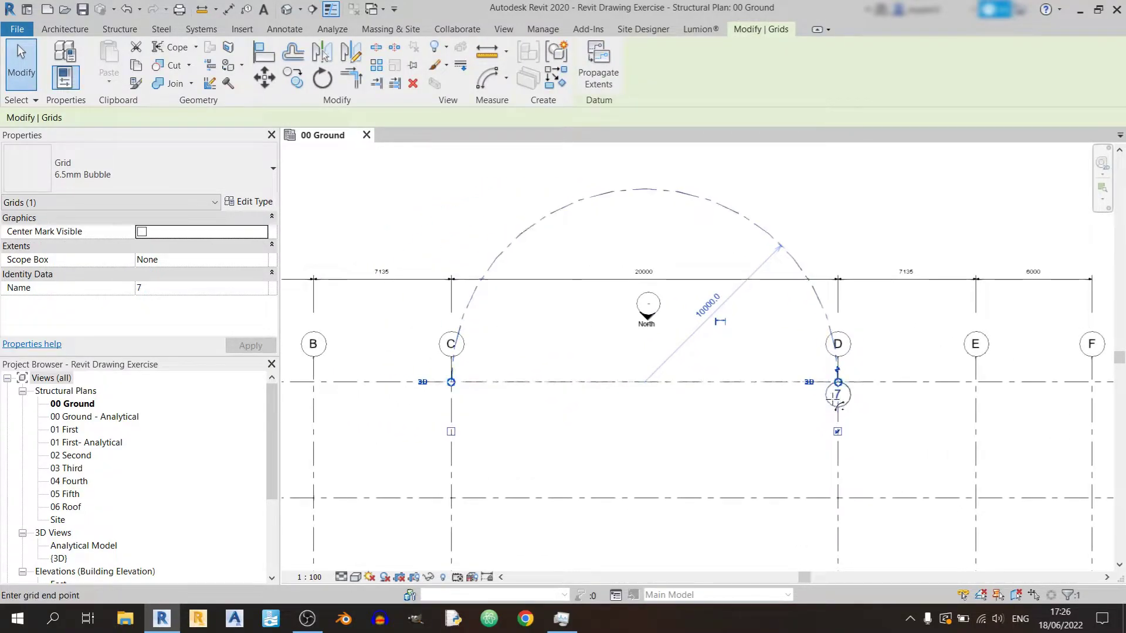
drag(836, 405, 832, 450)
drag(451, 382, 457, 423)
key(Escape)
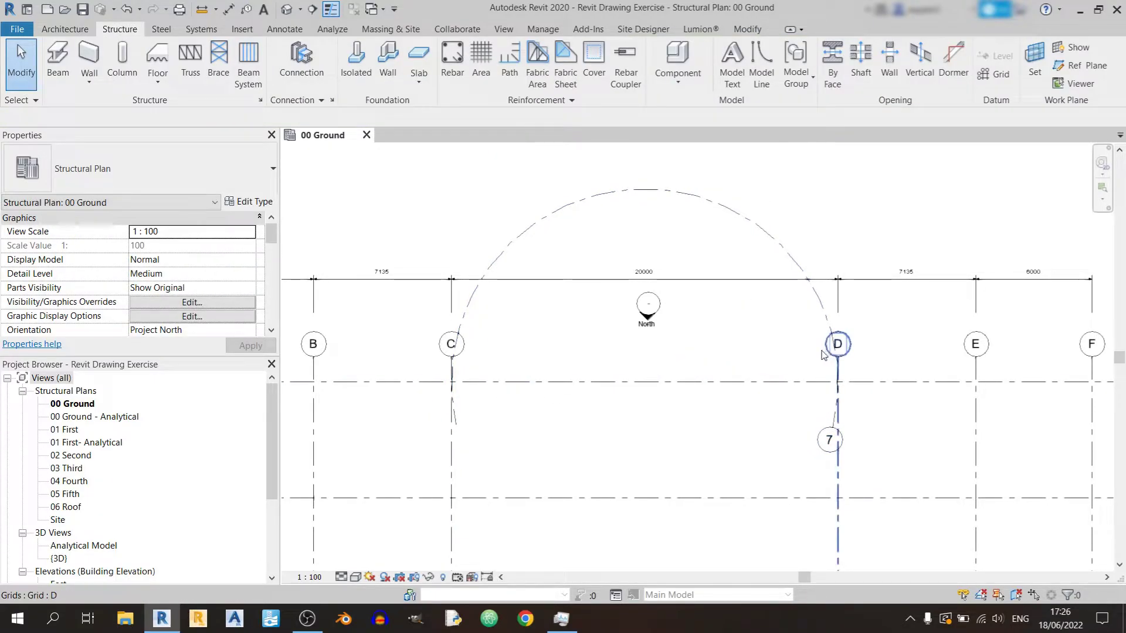
- Place a Concrete-Rectangular-Column 600 x 750mm at D/1, with height up to 01 First
click(122, 59)
click(309, 118)
click(309, 143)
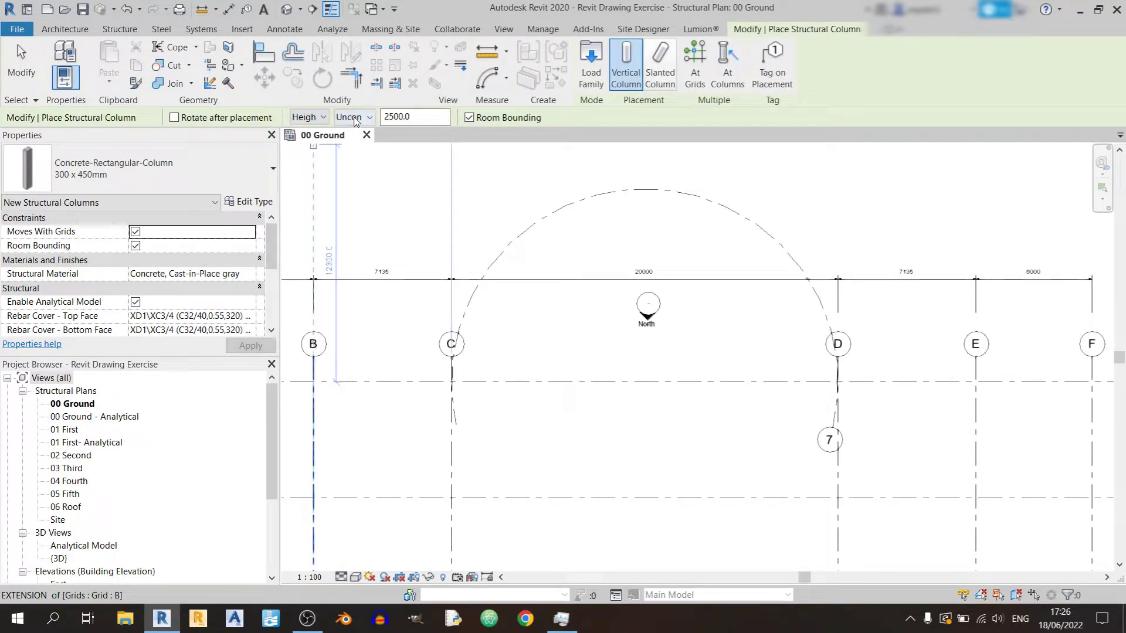
click(355, 118)
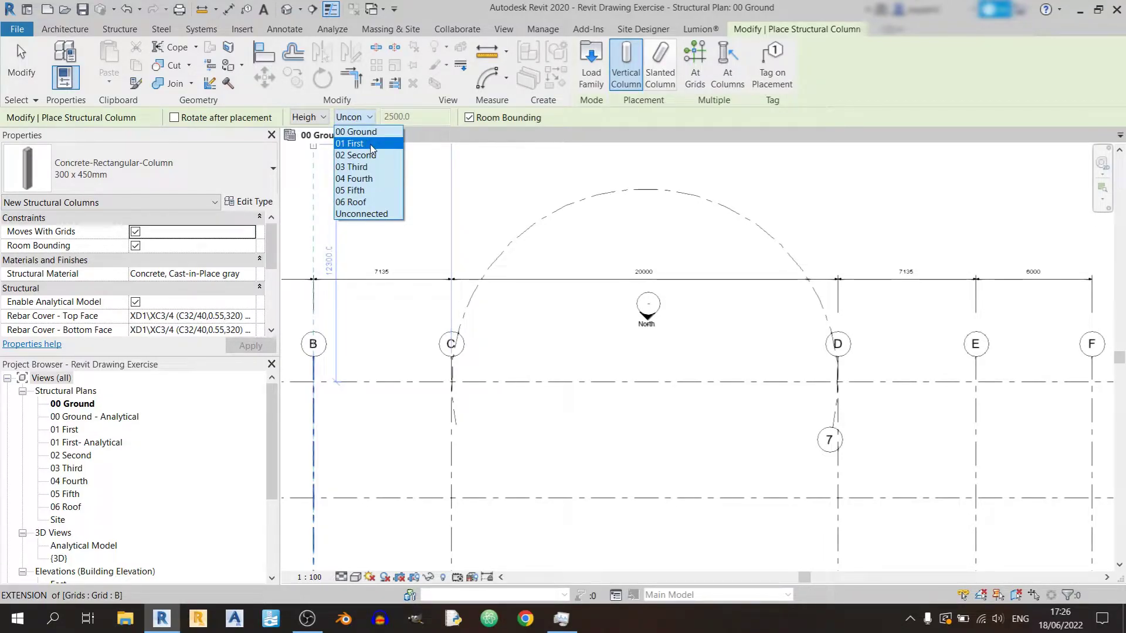
click(355, 144)
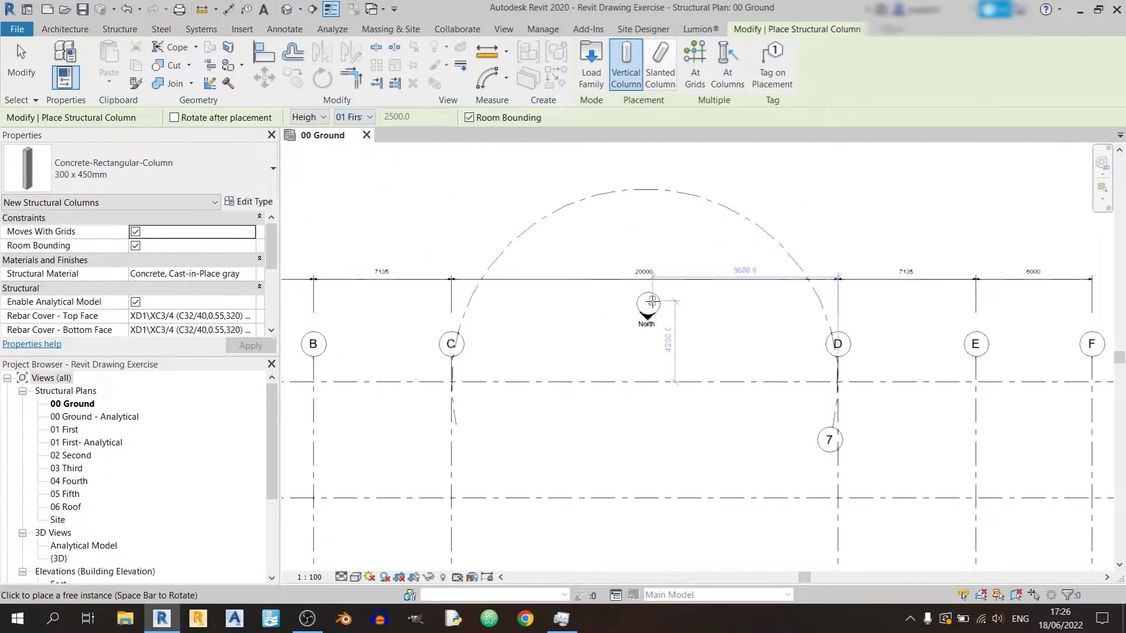
click(146, 169)
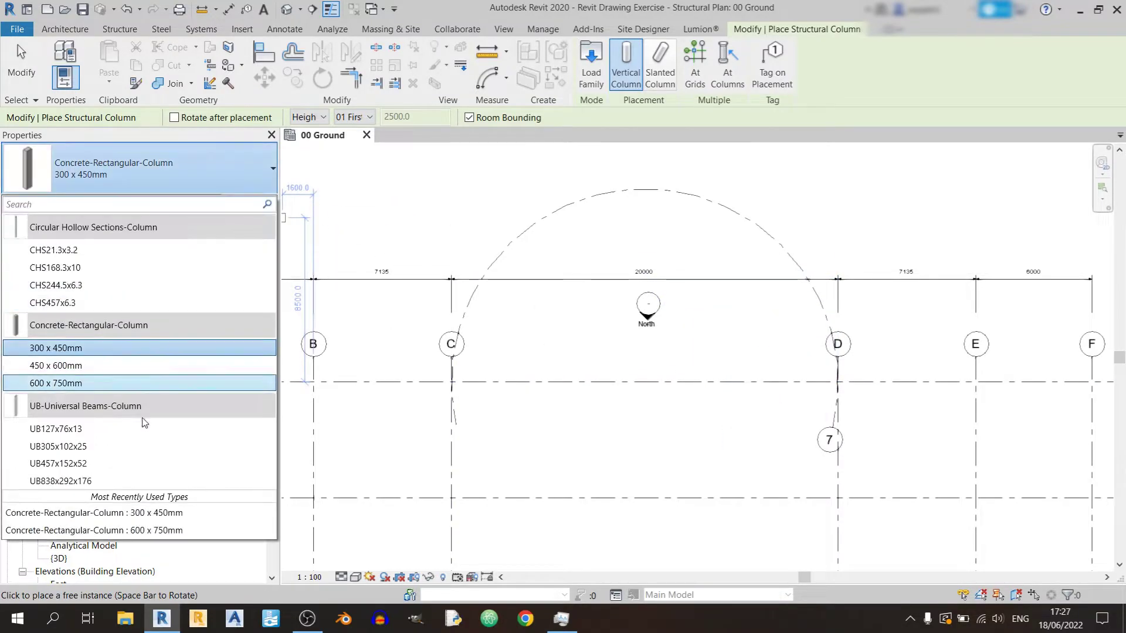
click(136, 389)
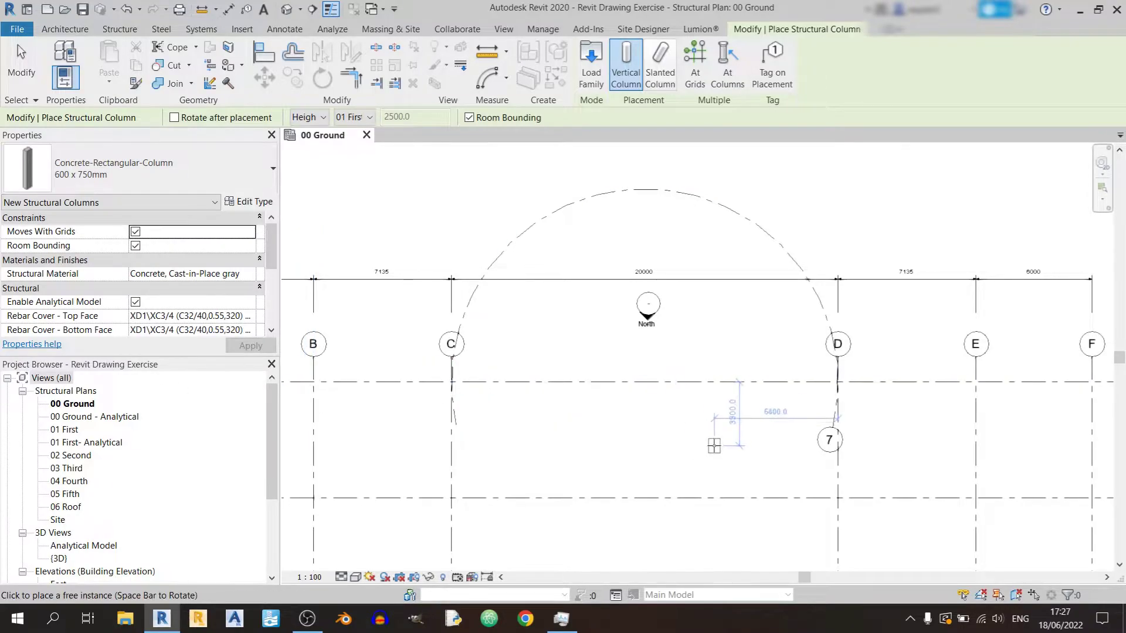
click(837, 382)
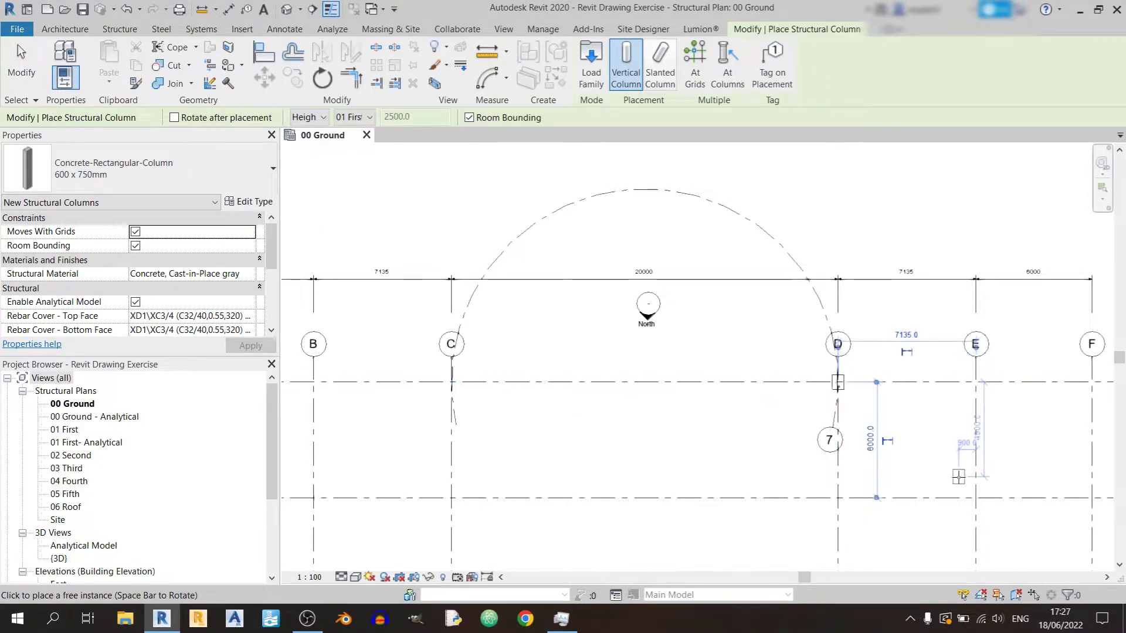
key(Escape)
key(Escape)
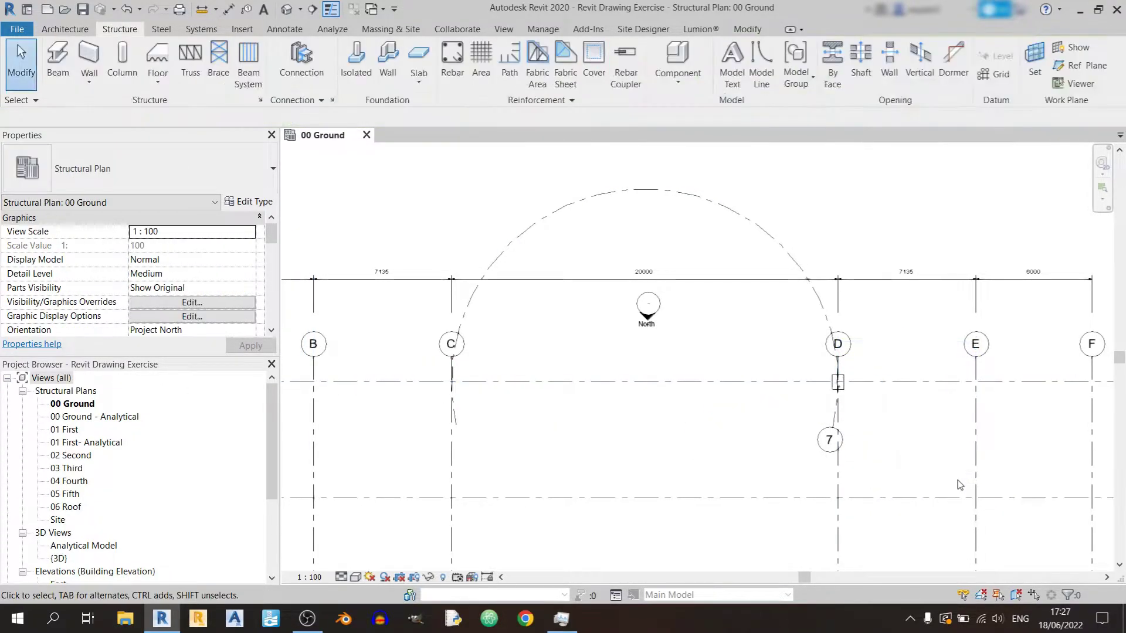
click(778, 242)
middle_drag(1030, 495, 945, 445)
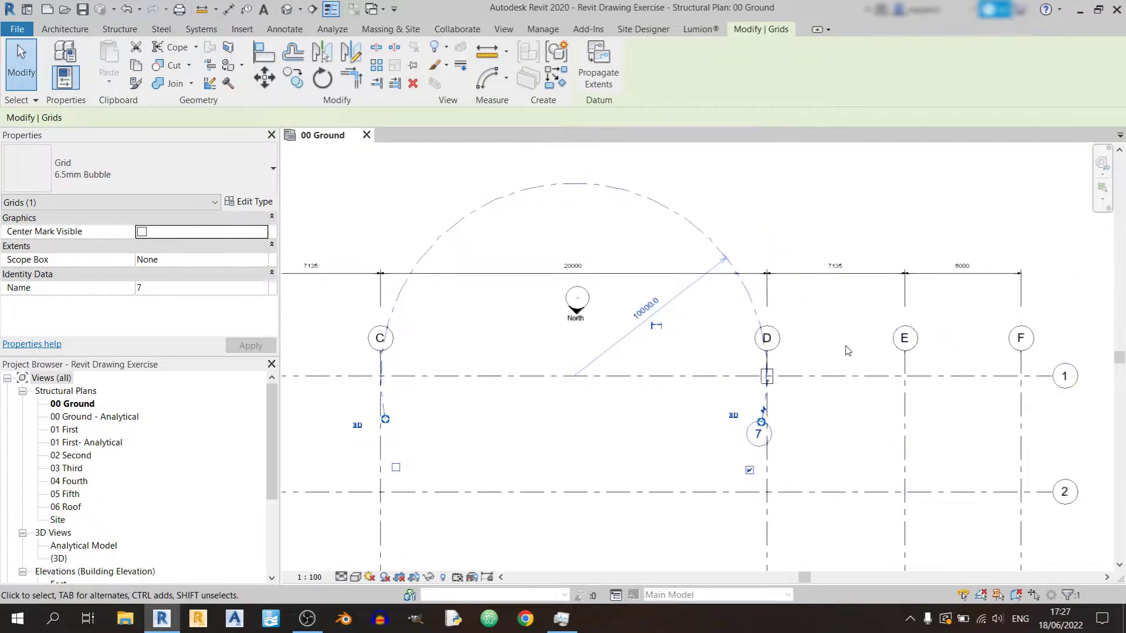
click(854, 376)
click(766, 478)
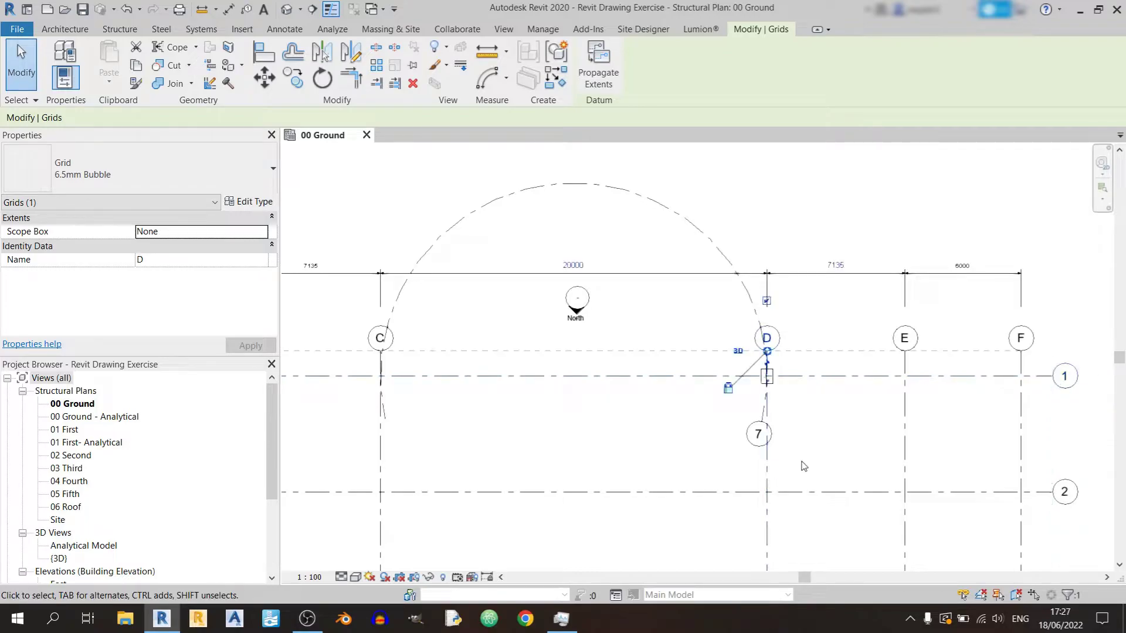
key(Escape)
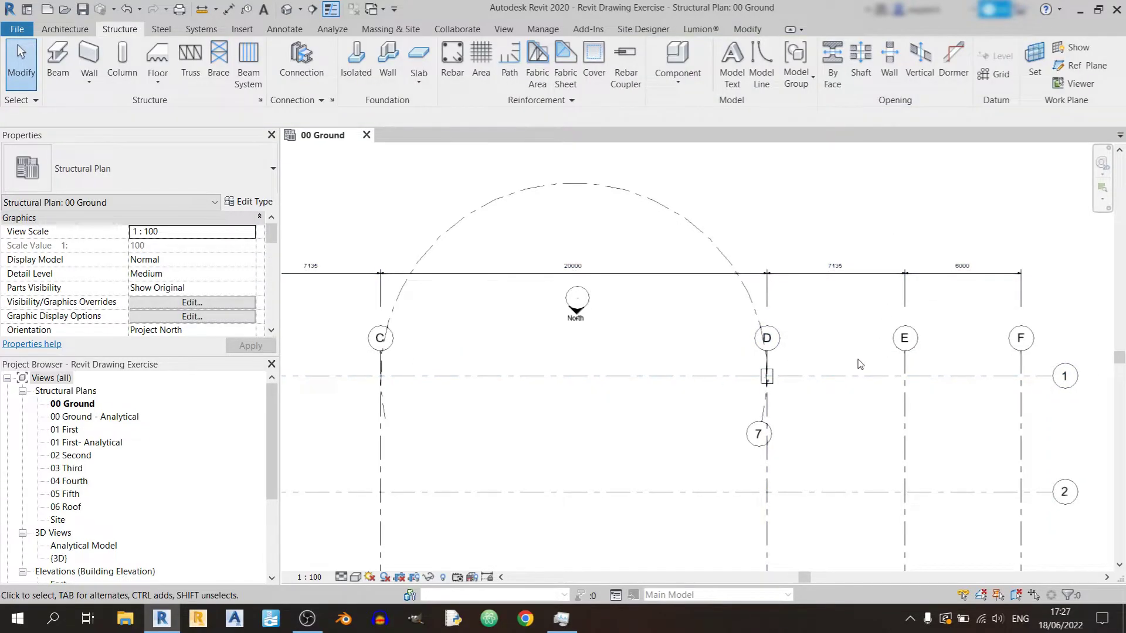
middle_drag(860, 366, 907, 379)
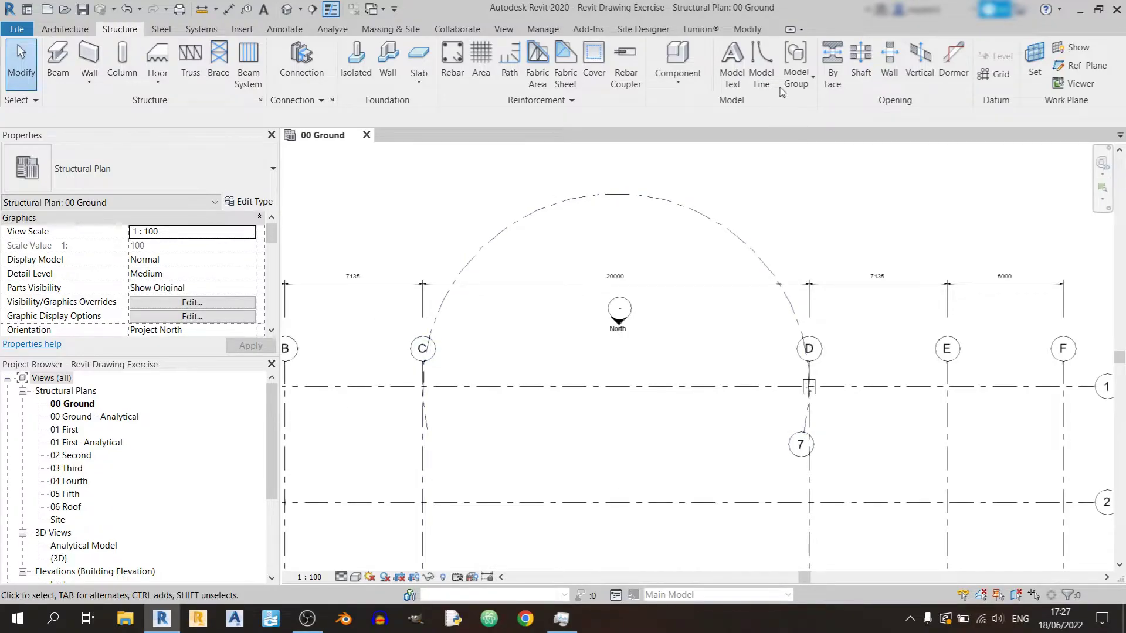
- Pick the grid D column for Array, accept the detach-from-grids warning, and restart with AR
click(754, 32)
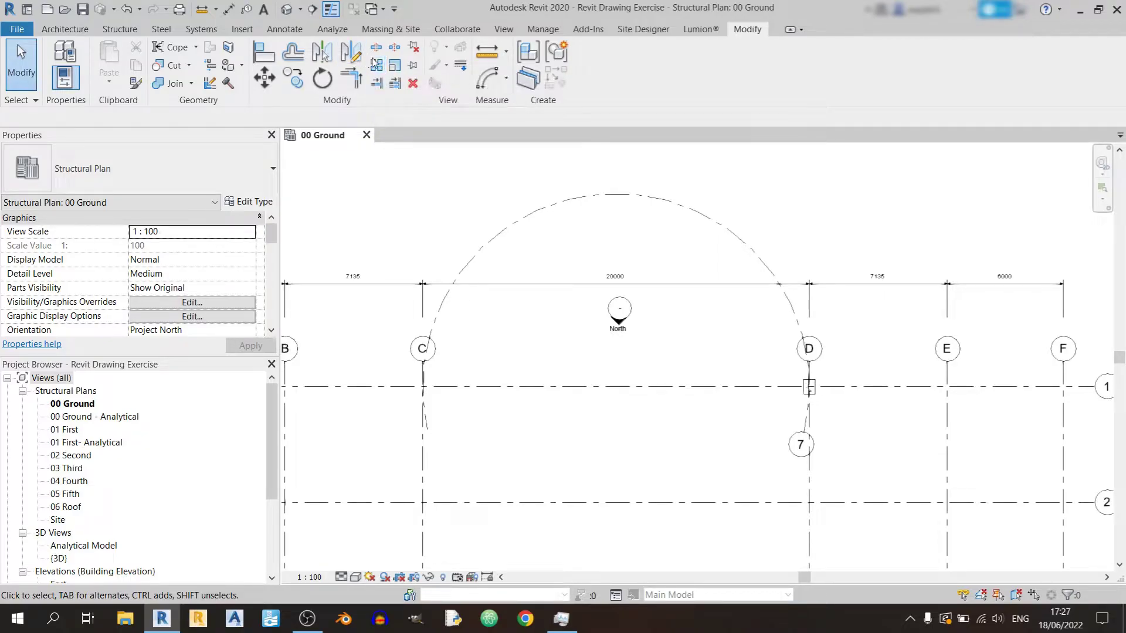
click(376, 67)
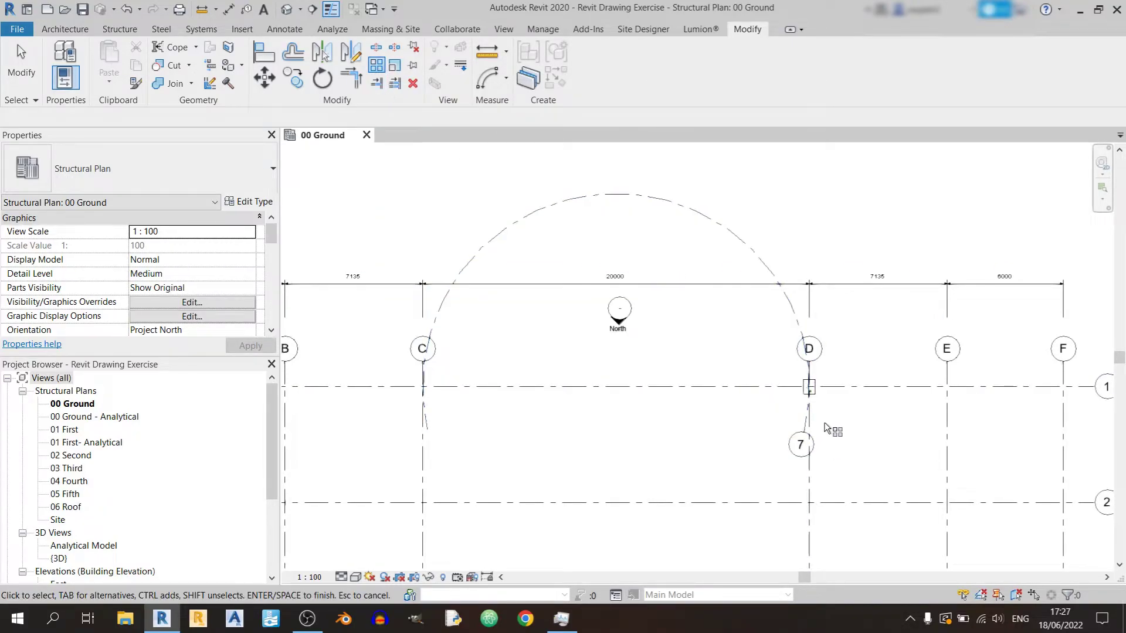
middle_drag(829, 428, 850, 419)
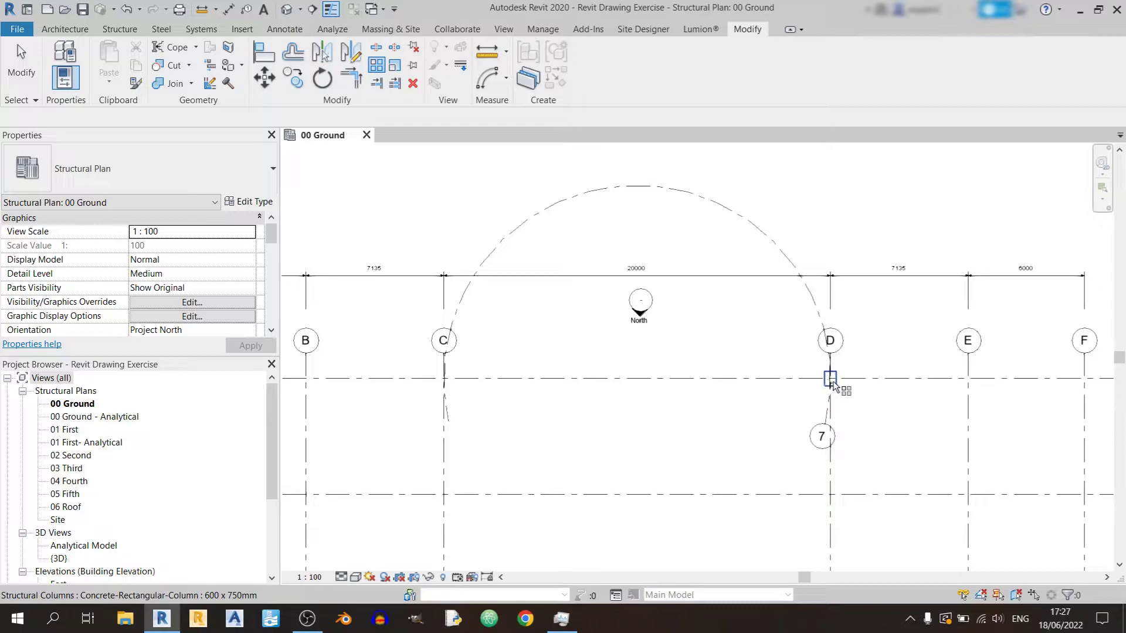
click(831, 383)
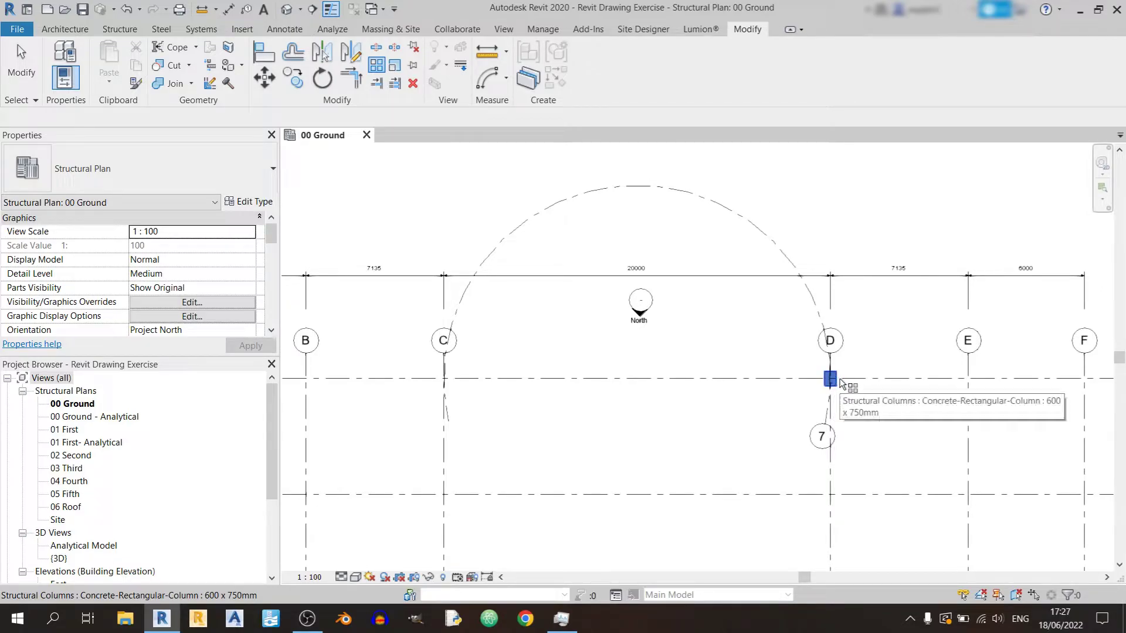
click(839, 383)
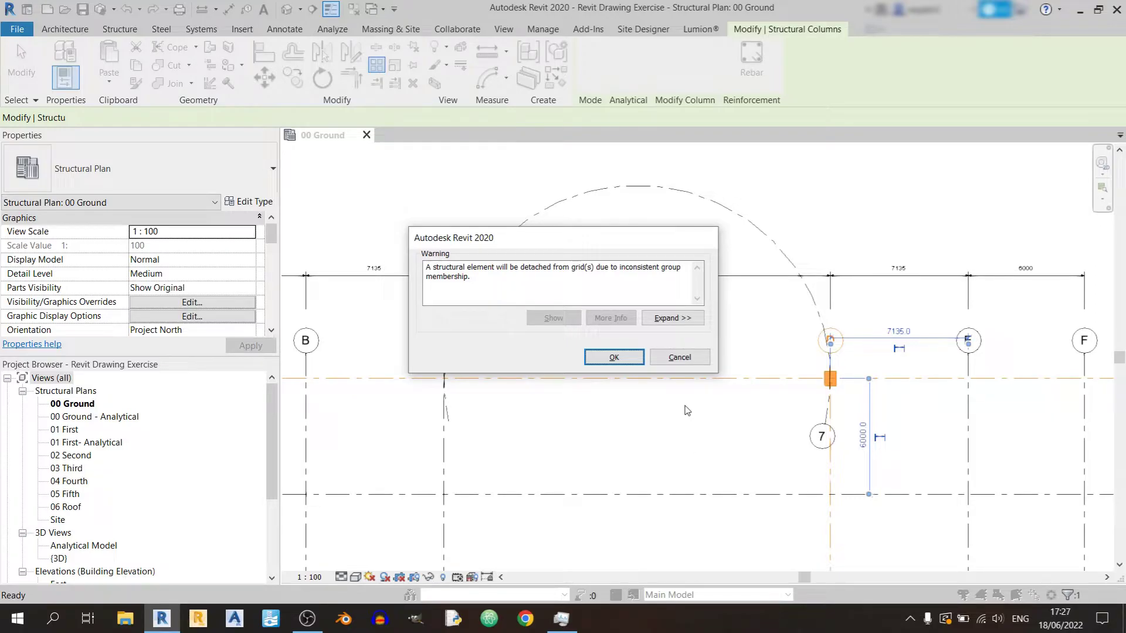
click(614, 357)
key(a)
key(r)
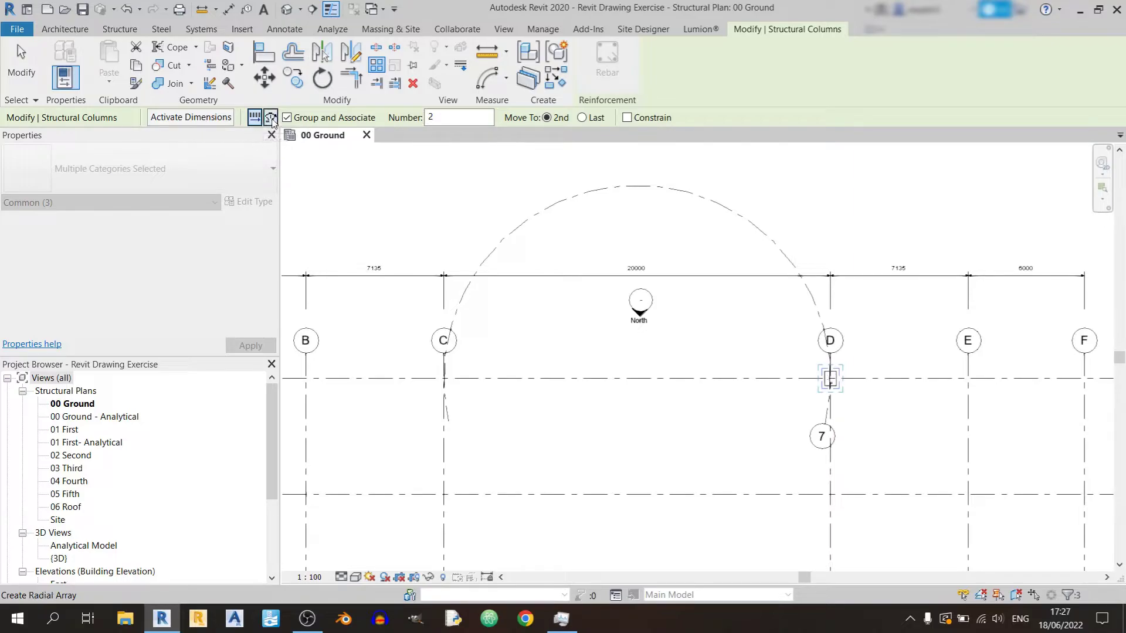
- Set a radial array of 5 with Move To Last, centred on the arc, sweeping to grid C
click(270, 117)
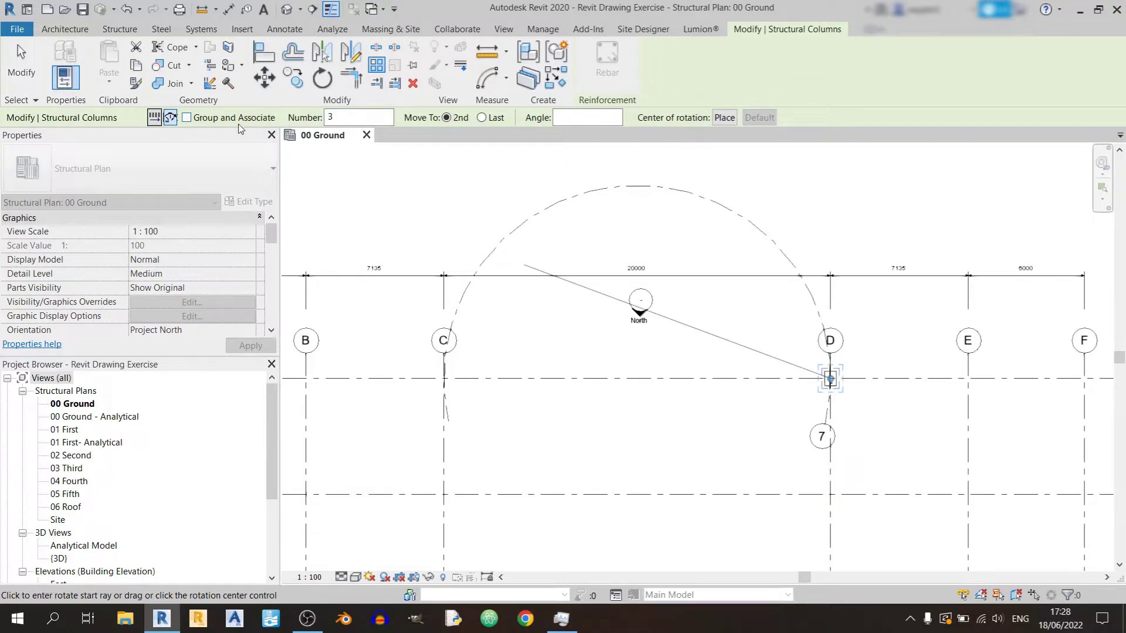
key(BackSpace)
text(5)
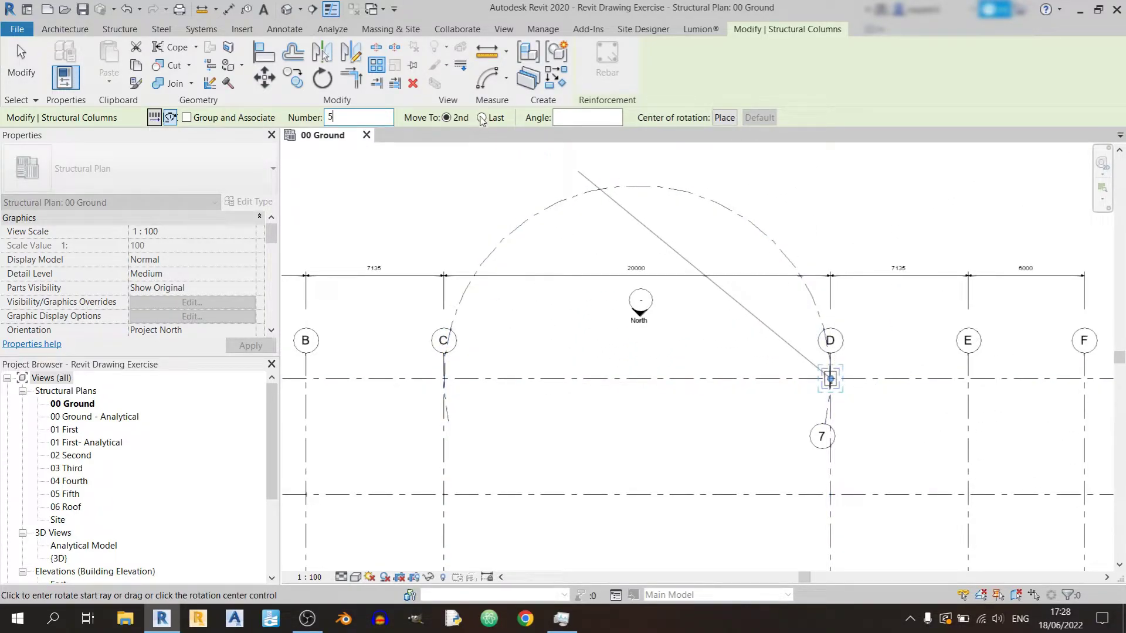
click(481, 118)
click(727, 118)
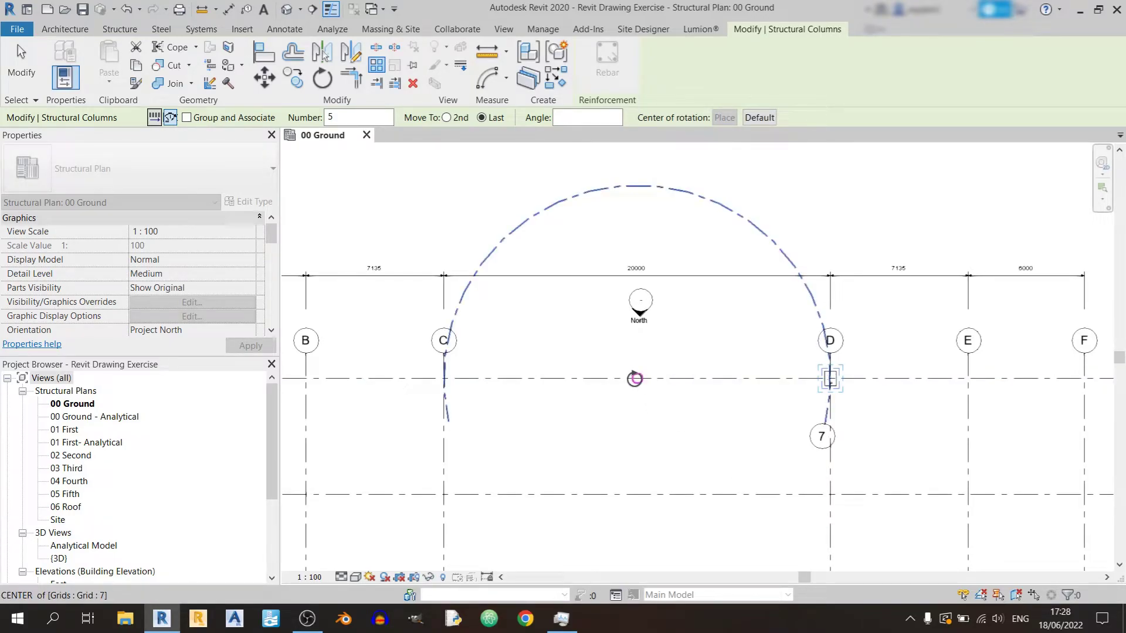
click(634, 378)
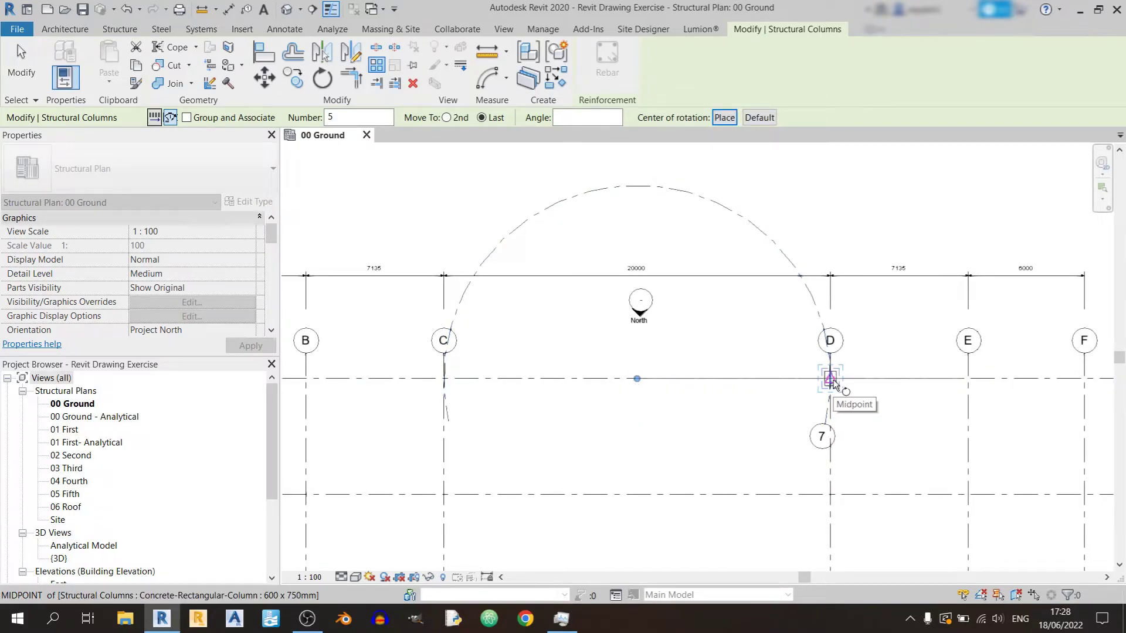
click(831, 380)
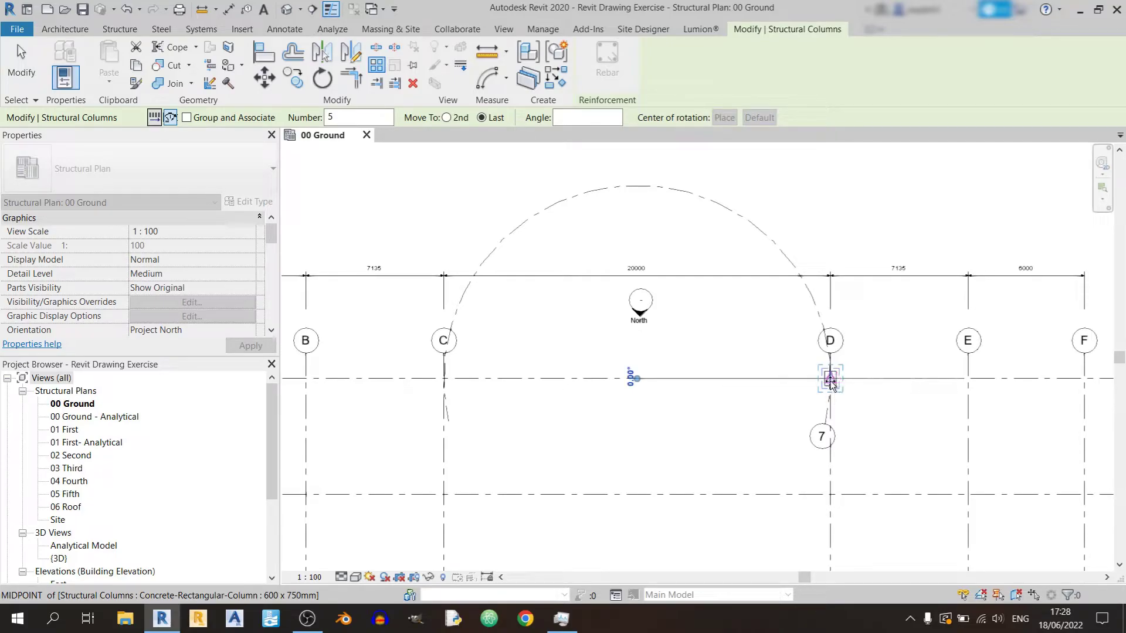
click(444, 343)
- Deselect the array and delete the stray diamond-shaped column
click(775, 439)
middle_drag(775, 439, 792, 362)
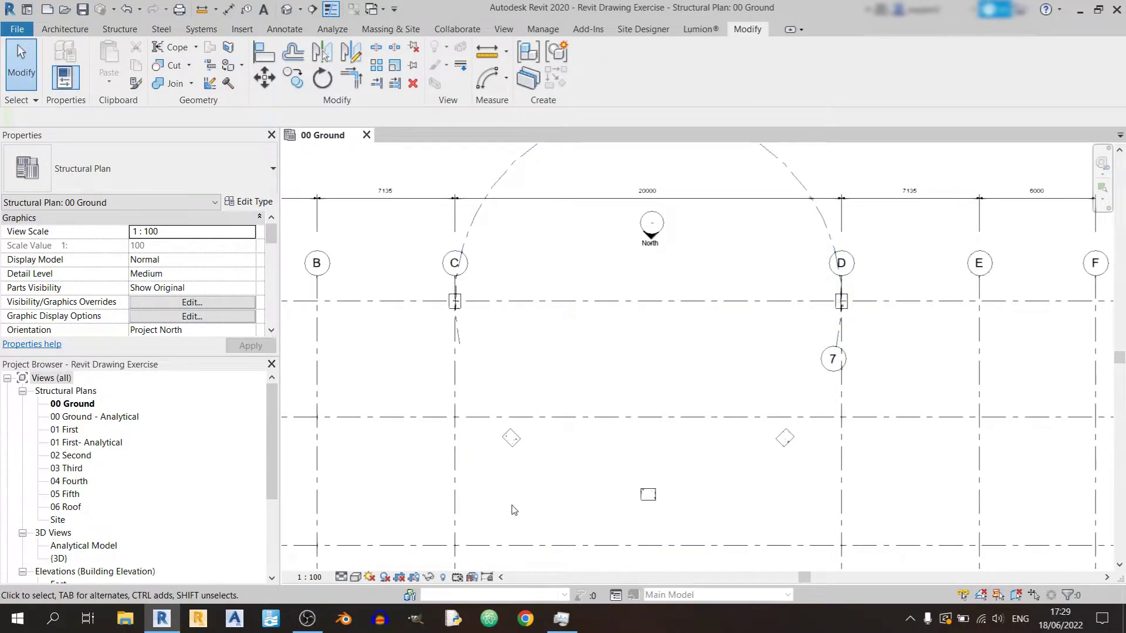
middle_drag(462, 328, 457, 463)
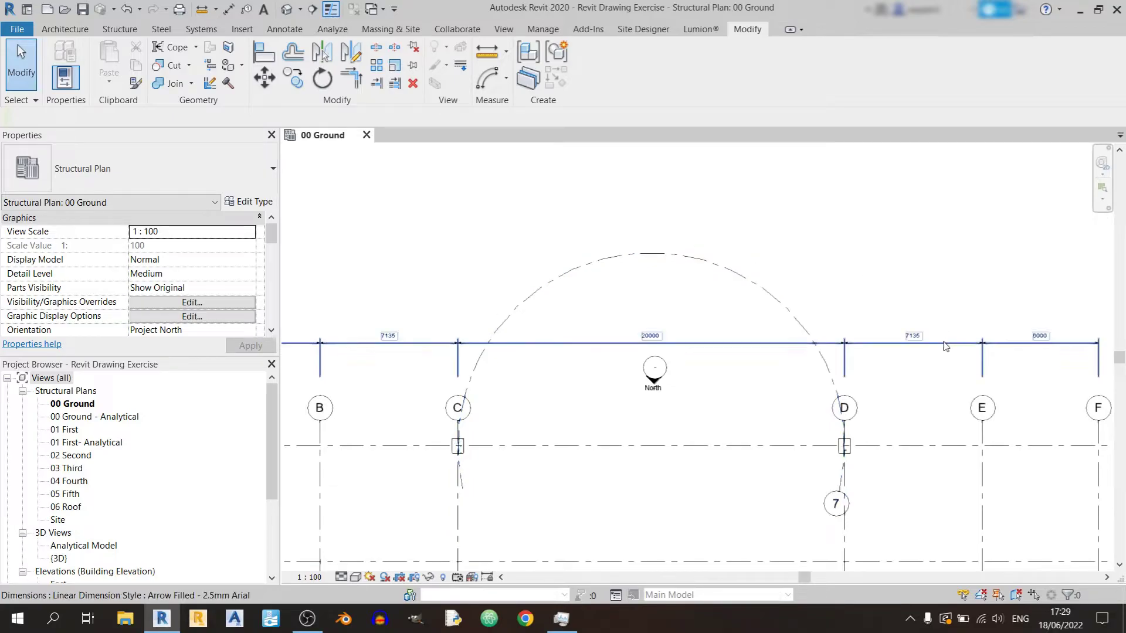
middle_drag(707, 482, 732, 392)
middle_drag(812, 520, 814, 483)
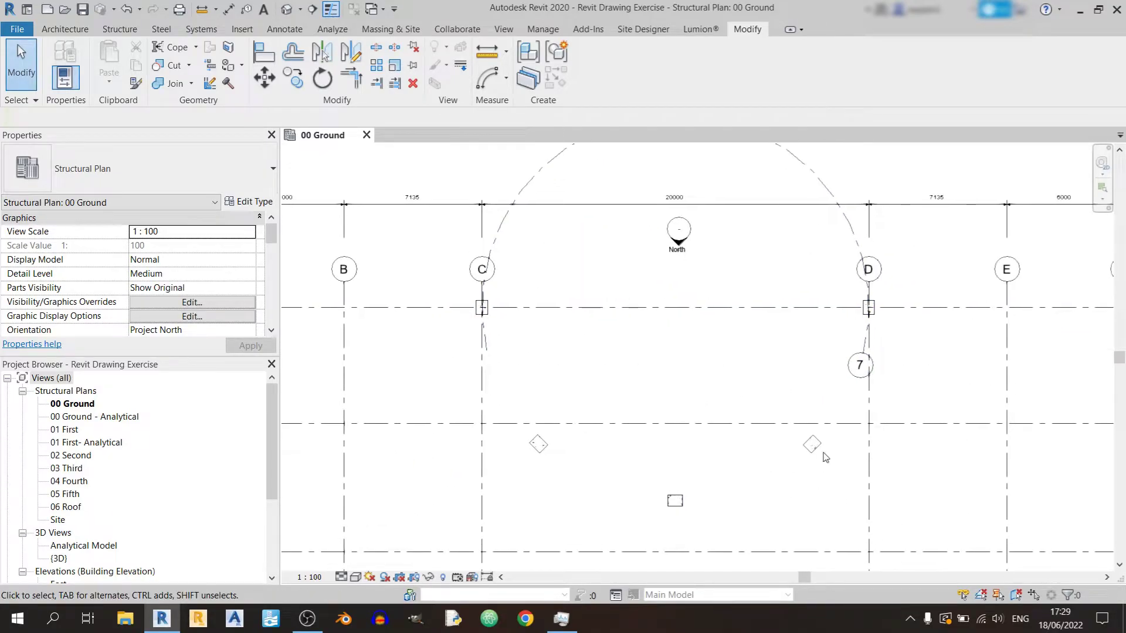
click(813, 445)
key(Delete)
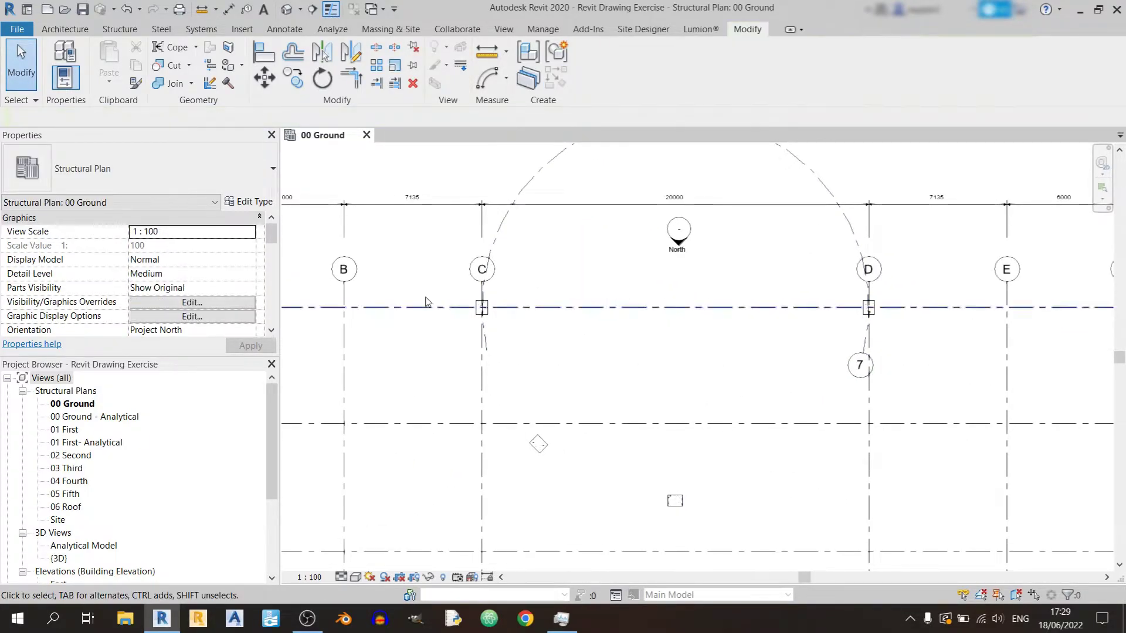
- Delete the column at grid C, the remaining diamond column and the small rectangular one
click(477, 306)
key(Delete)
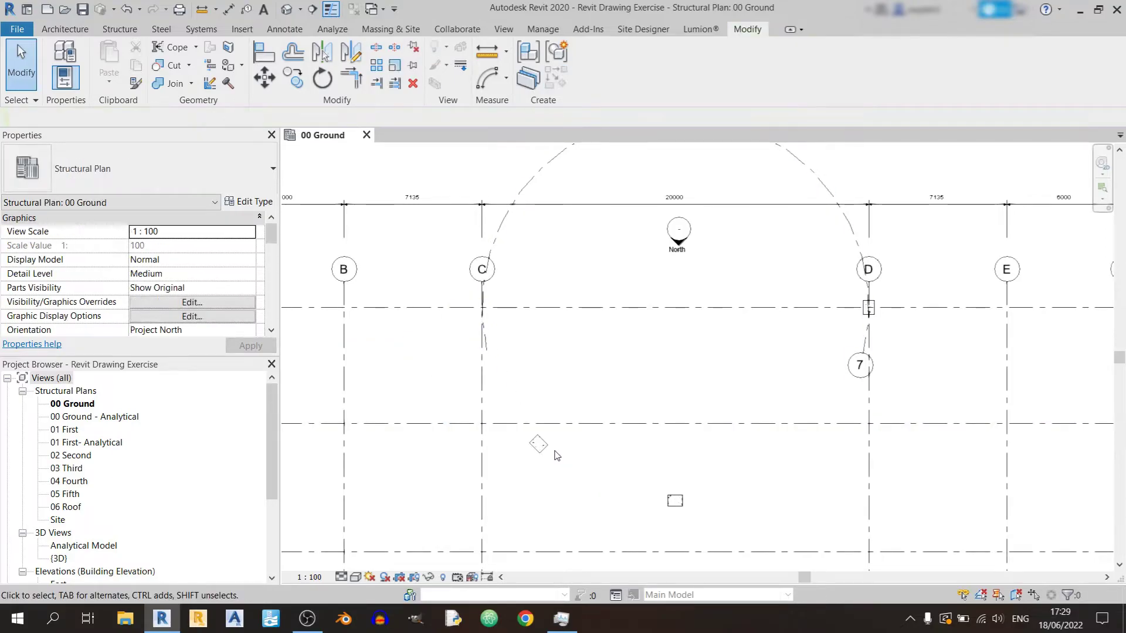
click(538, 443)
key(Delete)
click(674, 500)
key(Delete)
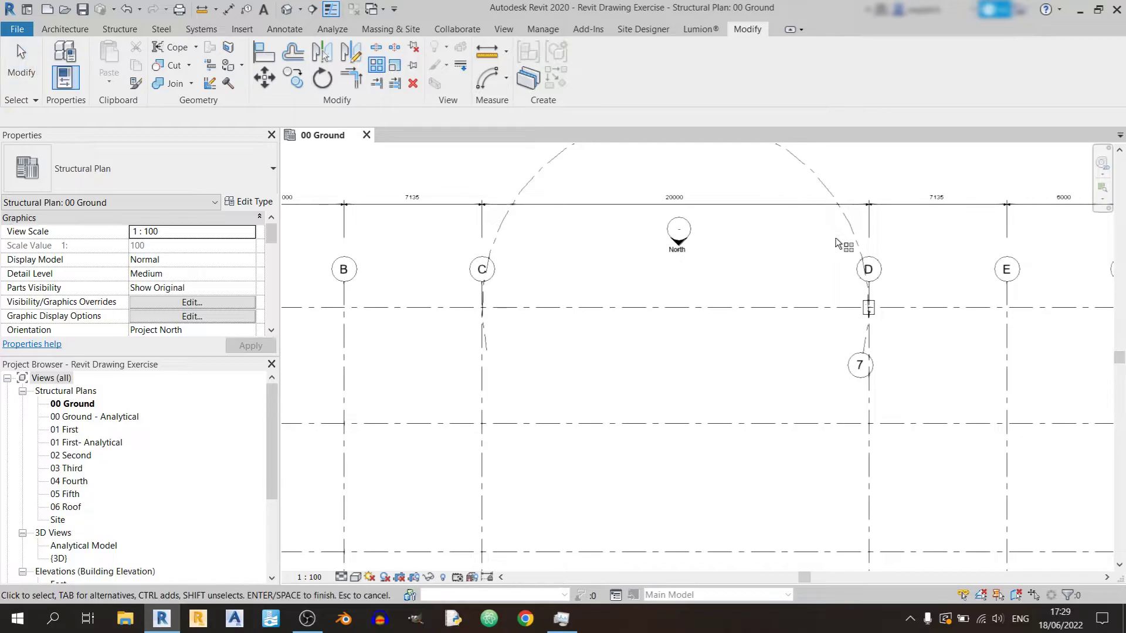
- Radially array the grid D column into 3 about the arc centre, sweeping 180° from C to D
click(868, 308)
key(Delete)
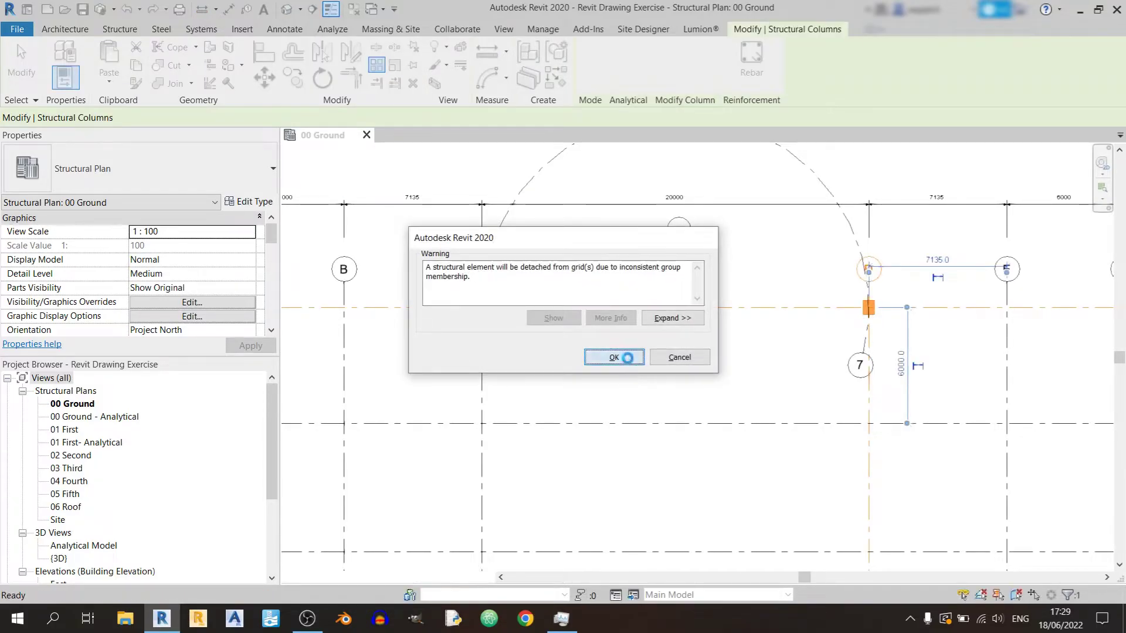
click(613, 356)
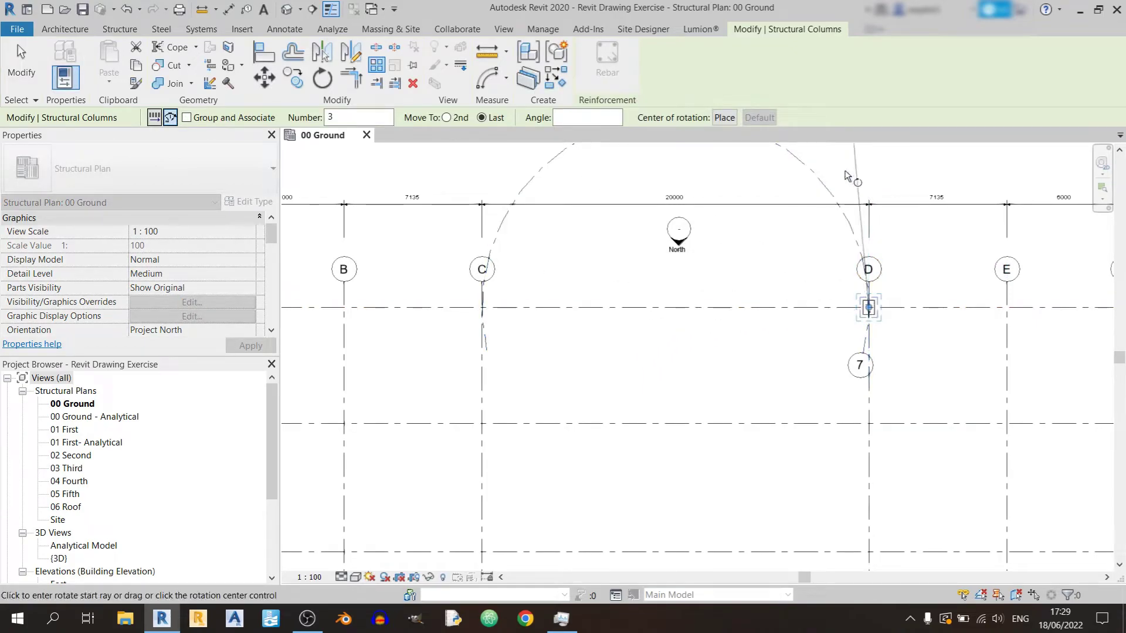
click(723, 118)
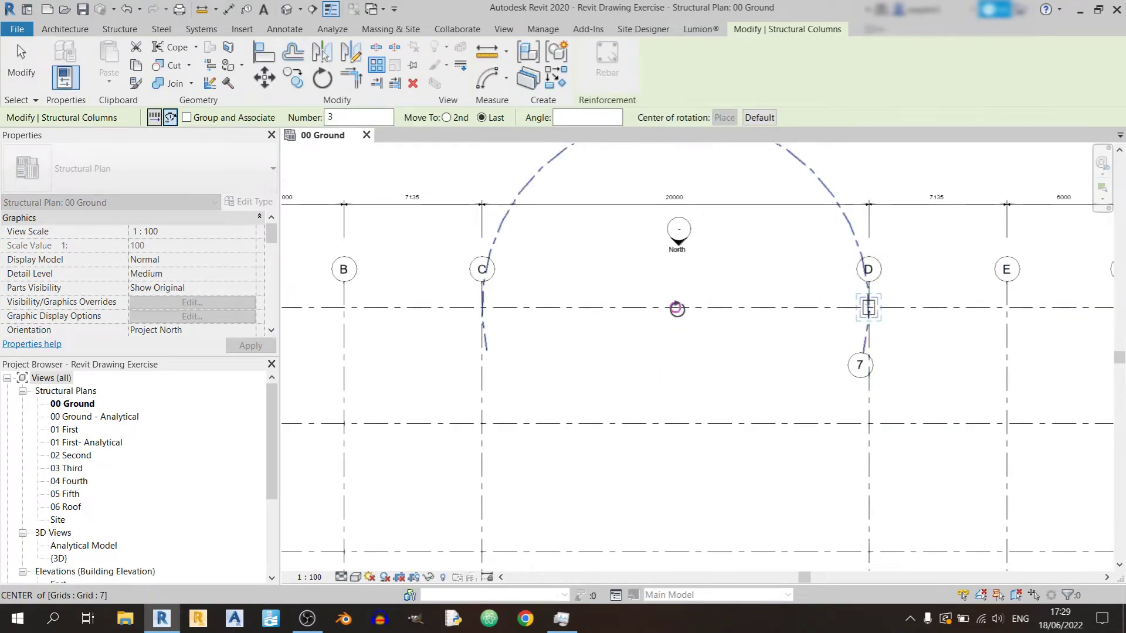
click(676, 308)
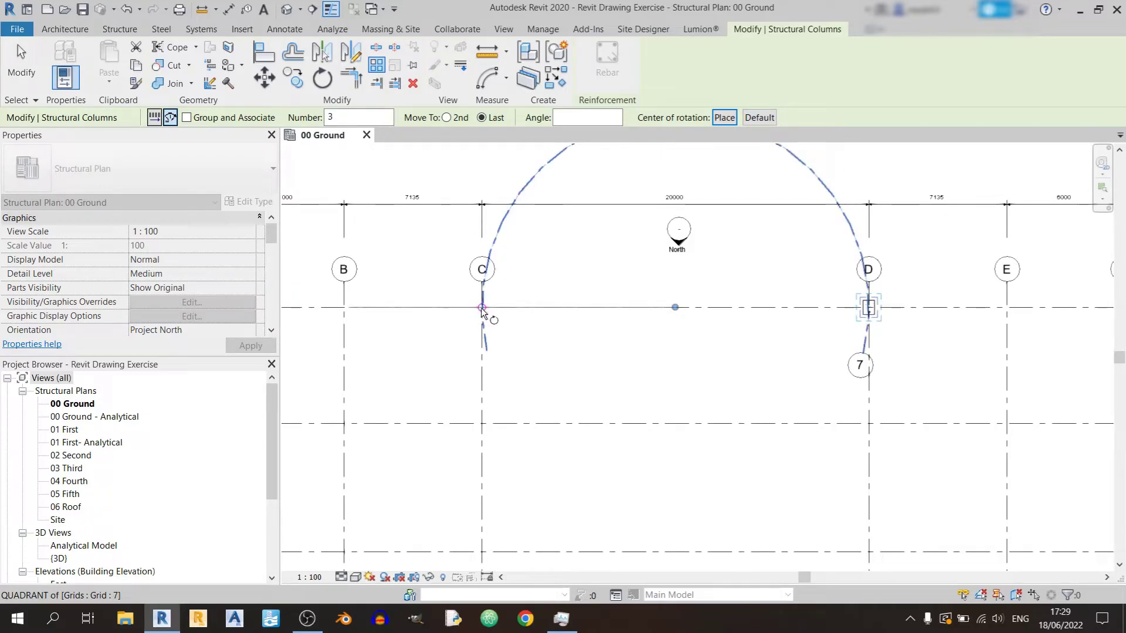
middle_drag(483, 308, 667, 349)
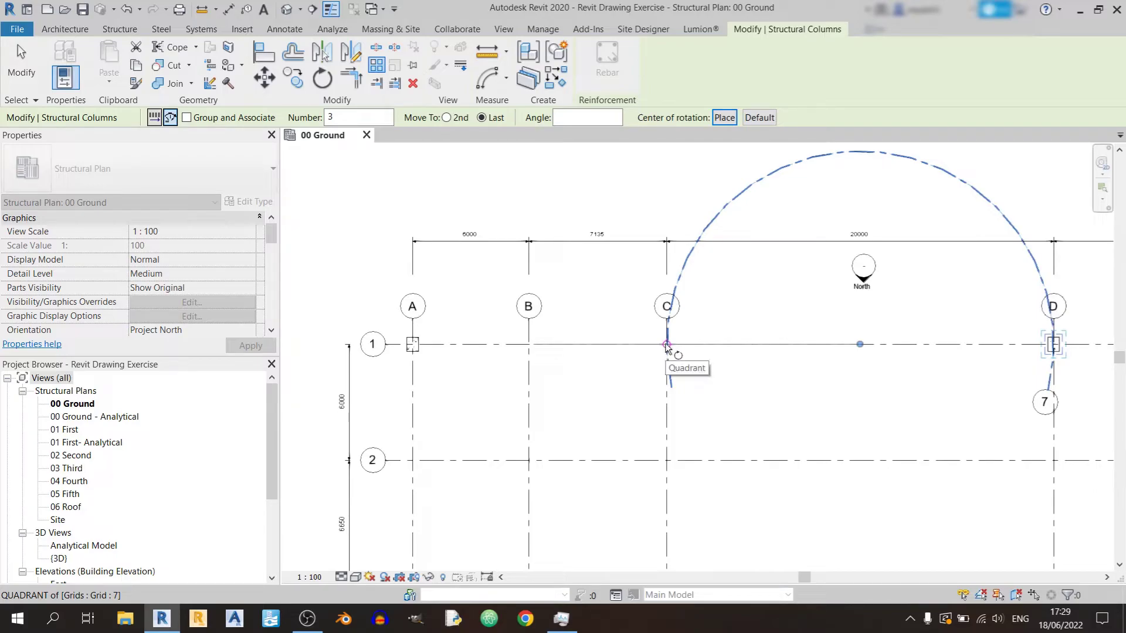
click(666, 346)
middle_drag(666, 346, 571, 374)
click(425, 371)
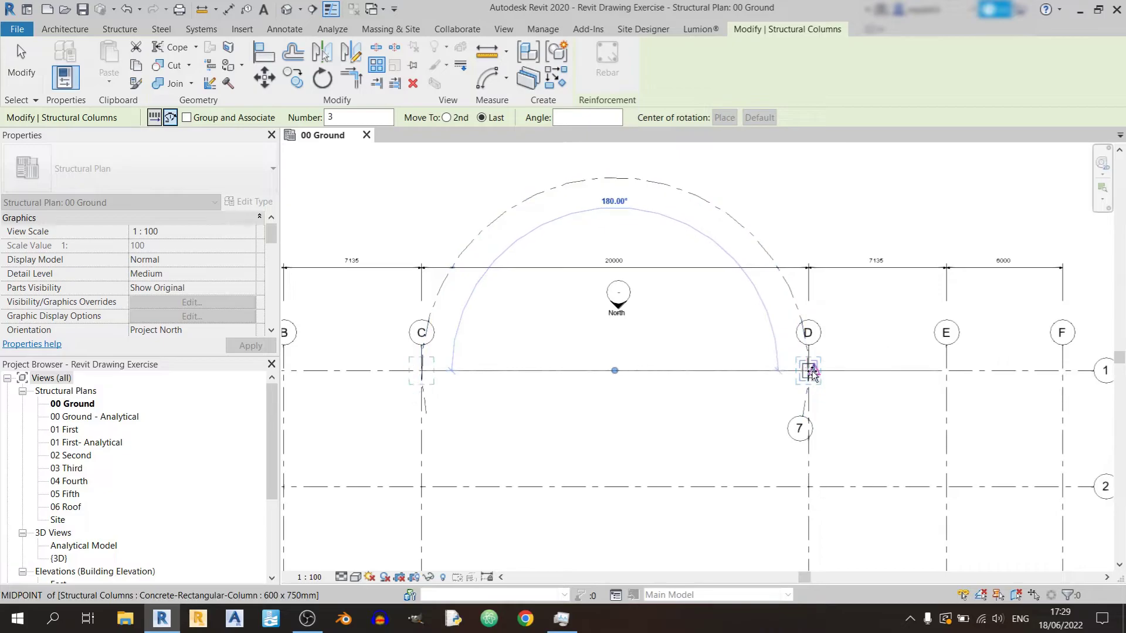
click(807, 370)
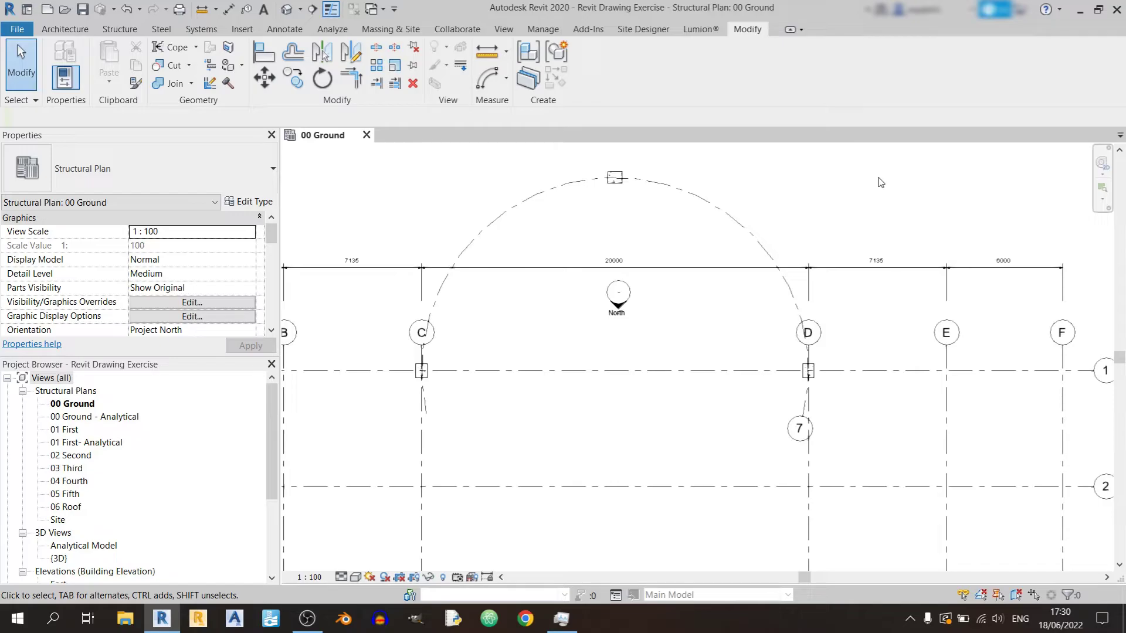
- Frame arc grid 7 and its three columns around the north symbol, then show Annotate
scroll(853, 205, down, 4)
scroll(703, 264, up, 6)
middle_drag(780, 311, 720, 309)
middle_drag(850, 442, 570, 249)
middle_drag(1048, 258, 726, 293)
scroll(728, 293, down, 3)
scroll(727, 293, down, 4)
scroll(644, 311, up, 8)
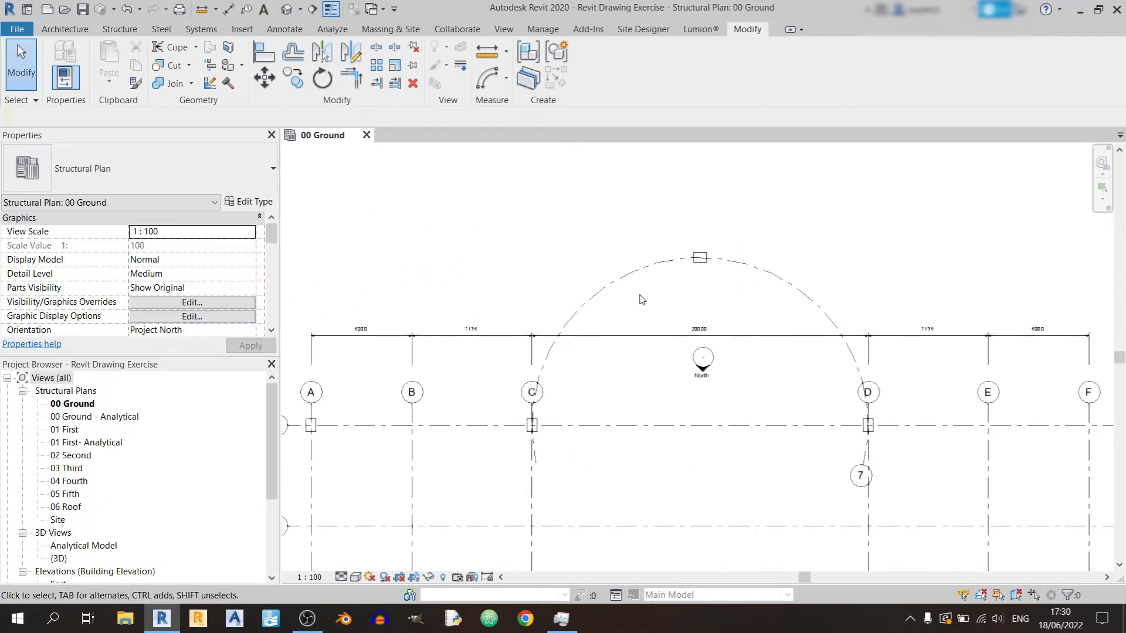
middle_drag(650, 301, 613, 256)
click(281, 30)
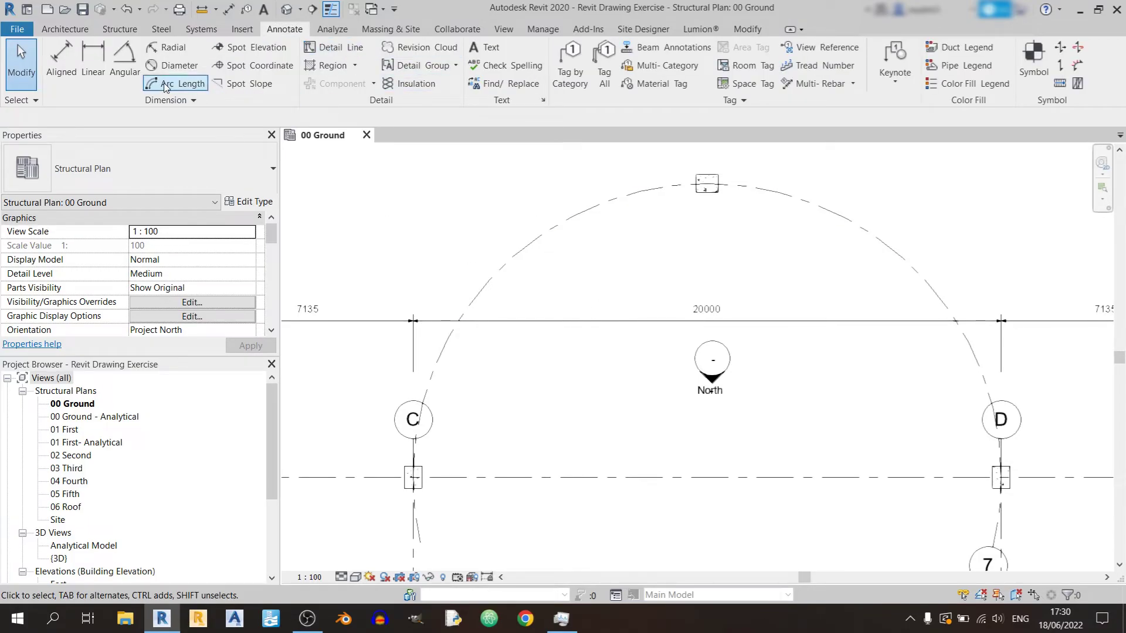
- Start an Arc Length dimension on the grid 7 arc, referencing the grid C and top columns
click(171, 83)
middle_drag(423, 428, 450, 398)
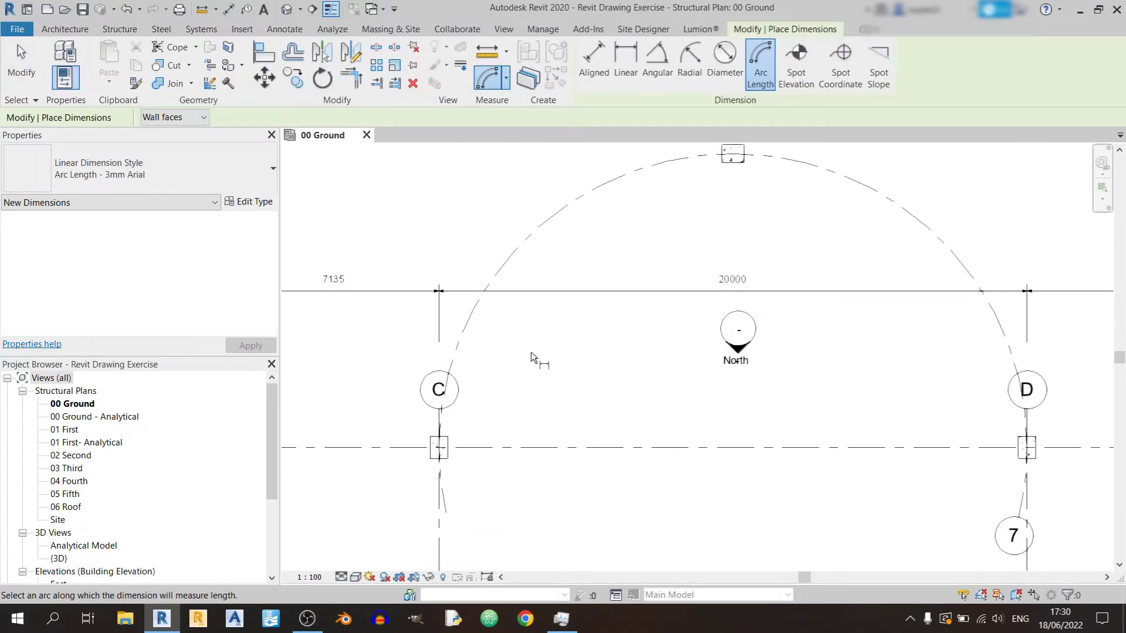
click(512, 257)
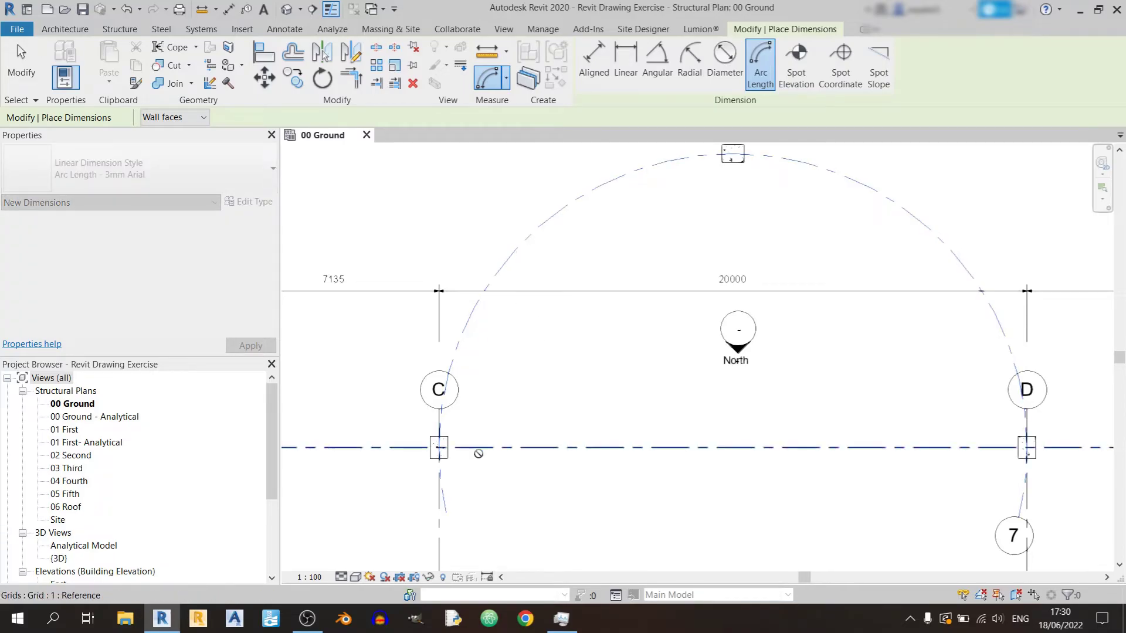
scroll(418, 462, up, 6)
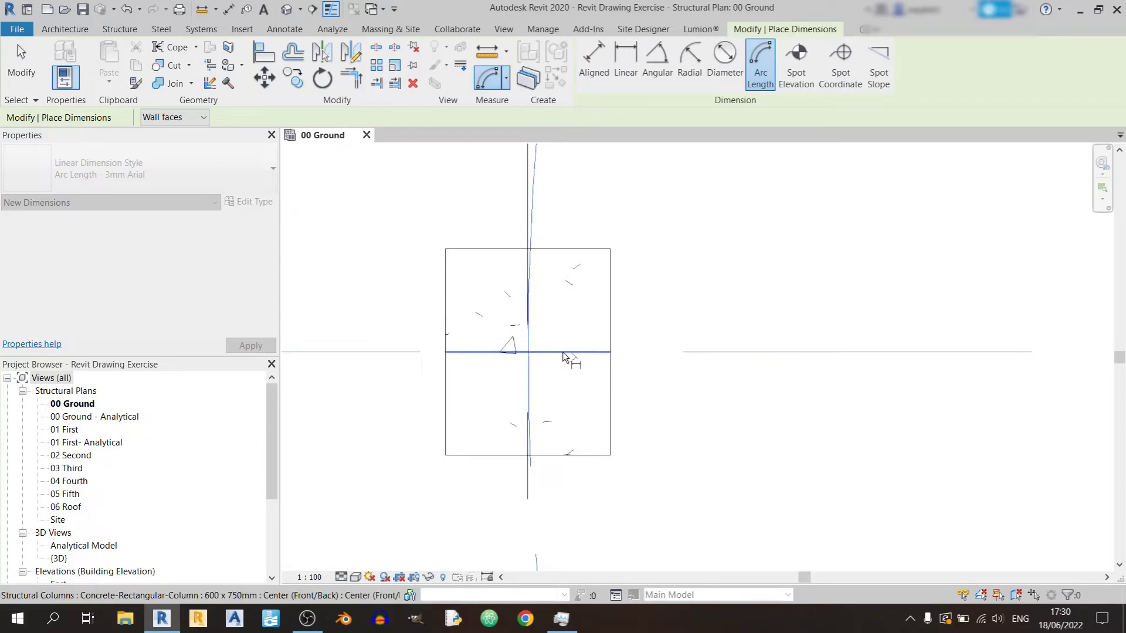
scroll(562, 356, down, 8)
scroll(684, 467, up, 4)
scroll(743, 420, up, 6)
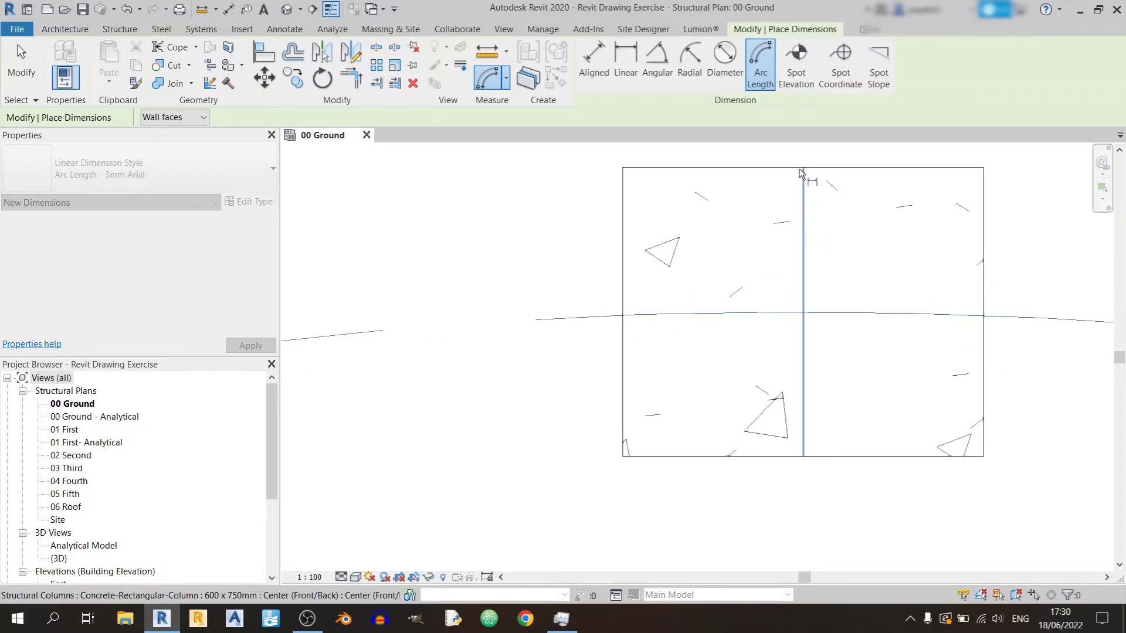
click(804, 276)
scroll(536, 432, down, 10)
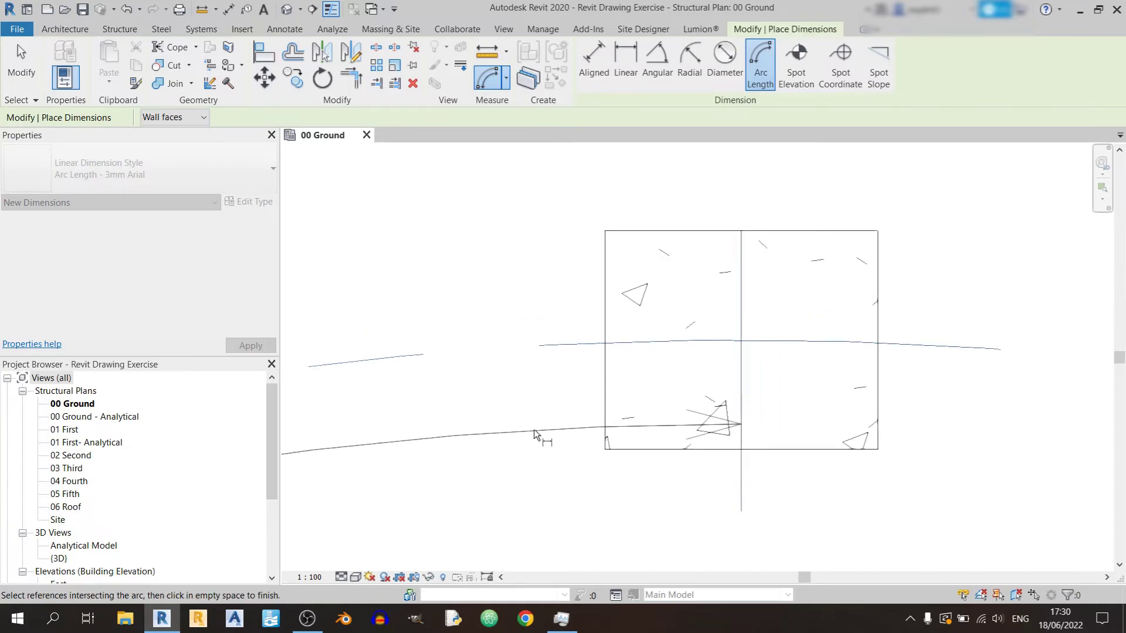
- Place the 15708 arc length dimension from grid C to the top column
click(586, 359)
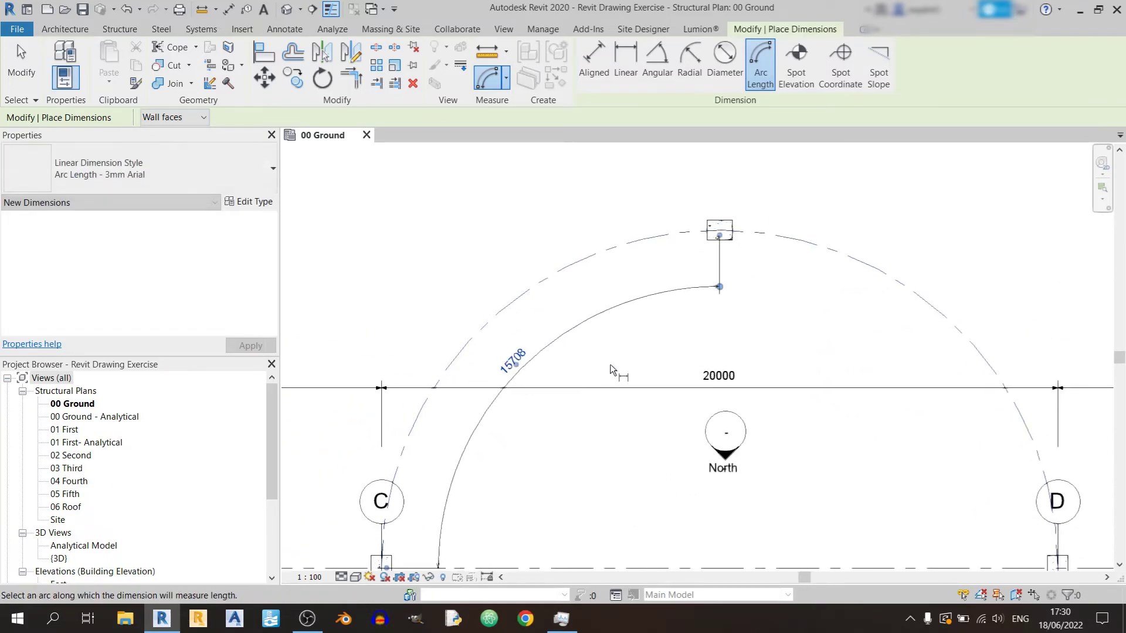
middle_drag(643, 377, 795, 266)
middle_drag(895, 241, 567, 444)
scroll(553, 332, up, 5)
- Dimension the arc from the top column to the grid D column, also reading 15708
click(564, 281)
scroll(781, 404, down, 5)
middle_drag(805, 389, 777, 347)
scroll(833, 481, up, 5)
scroll(833, 481, up, 3)
middle_drag(833, 481, 690, 196)
scroll(754, 409, up, 3)
click(762, 433)
scroll(532, 356, down, 5)
middle_drag(485, 339, 845, 410)
click(648, 283)
middle_drag(649, 283, 751, 234)
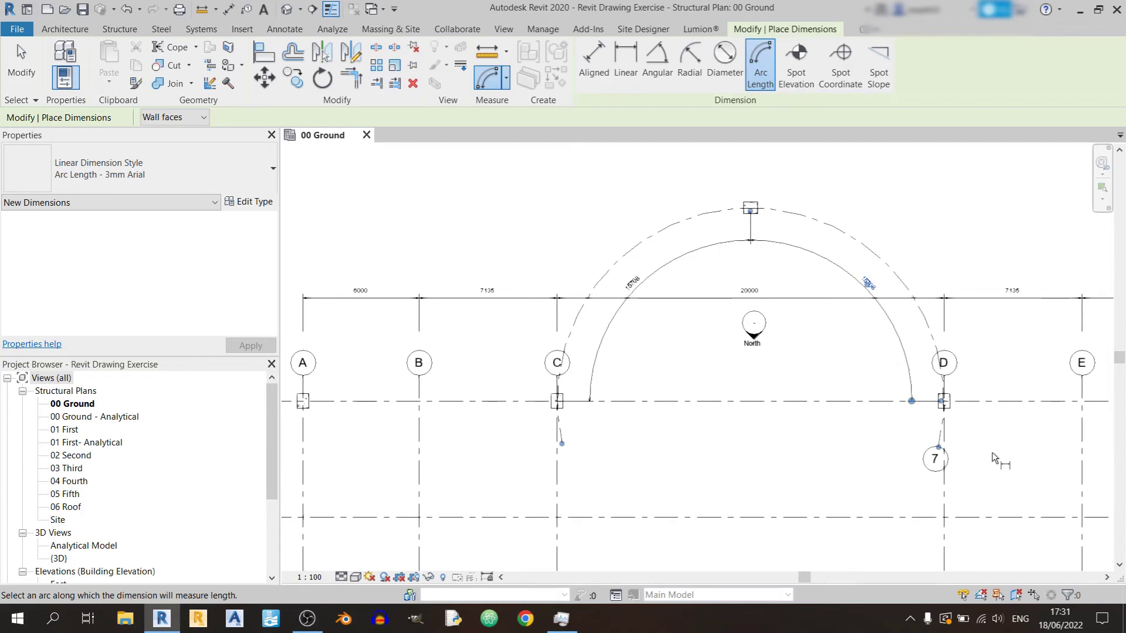